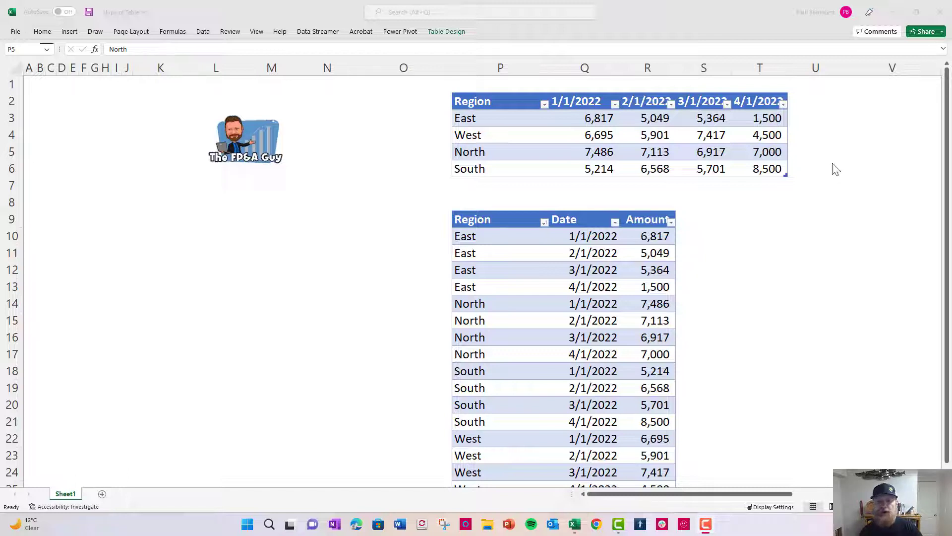
# Look over the wide region-by-month table and the Region/Date headers below it.
pyautogui.moveTo(503, 99); pyautogui.dragTo(767, 172)
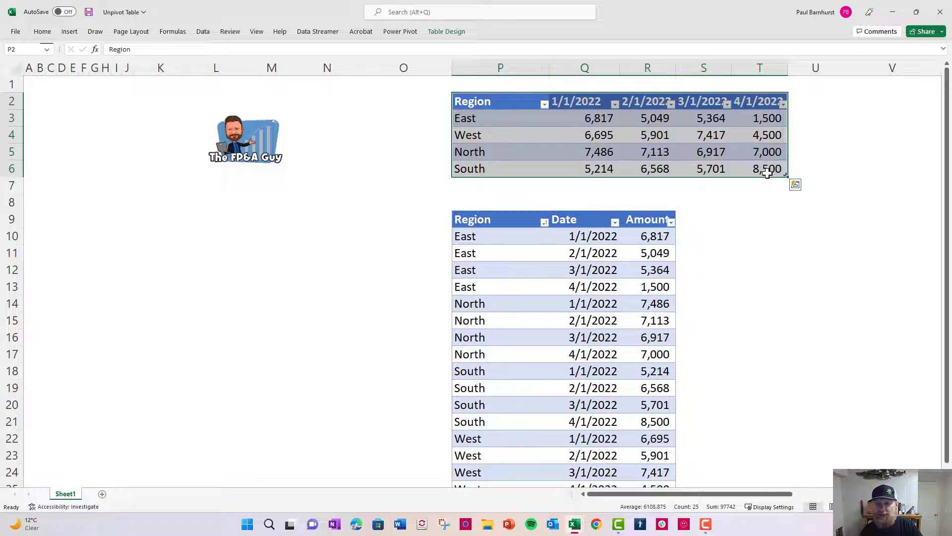
pyautogui.click(581, 102)
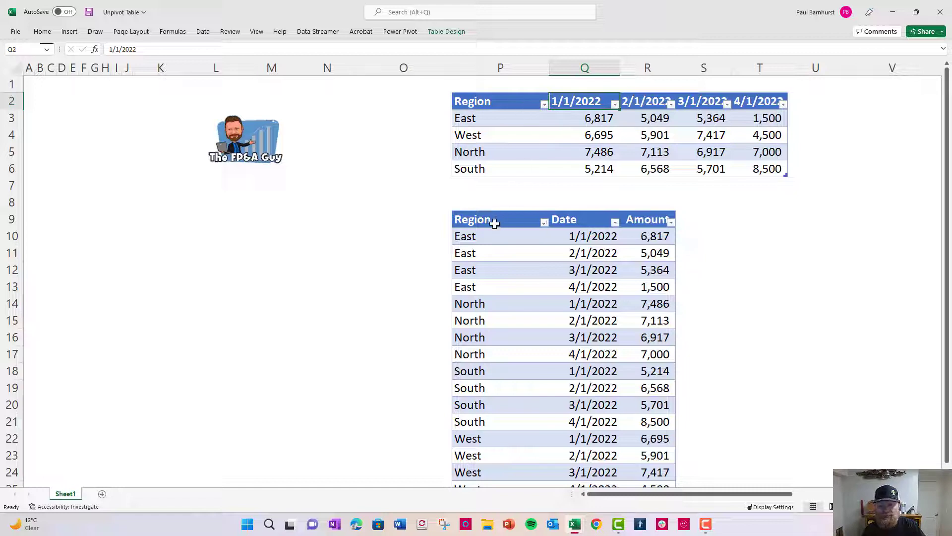
pyautogui.moveTo(494, 220); pyautogui.dragTo(640, 488)
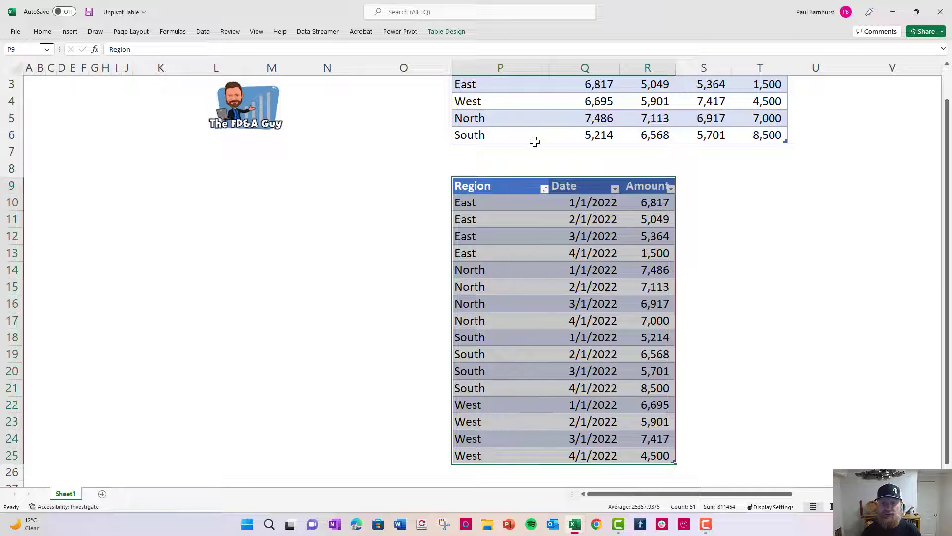
pyautogui.scroll(1, 500, 102)
pyautogui.moveTo(496, 101); pyautogui.dragTo(764, 175)
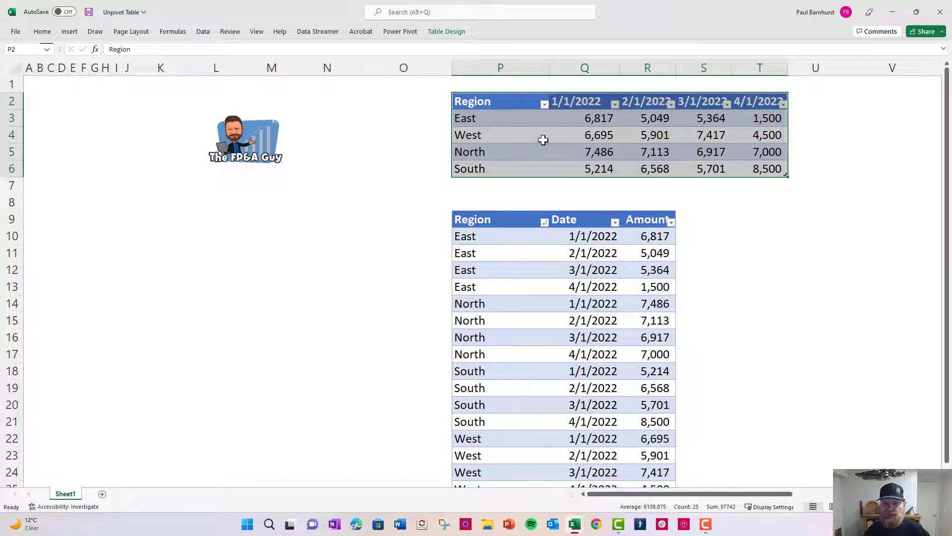
# Load the wide table into Power Query with From Table/Range.
pyautogui.click(543, 140)
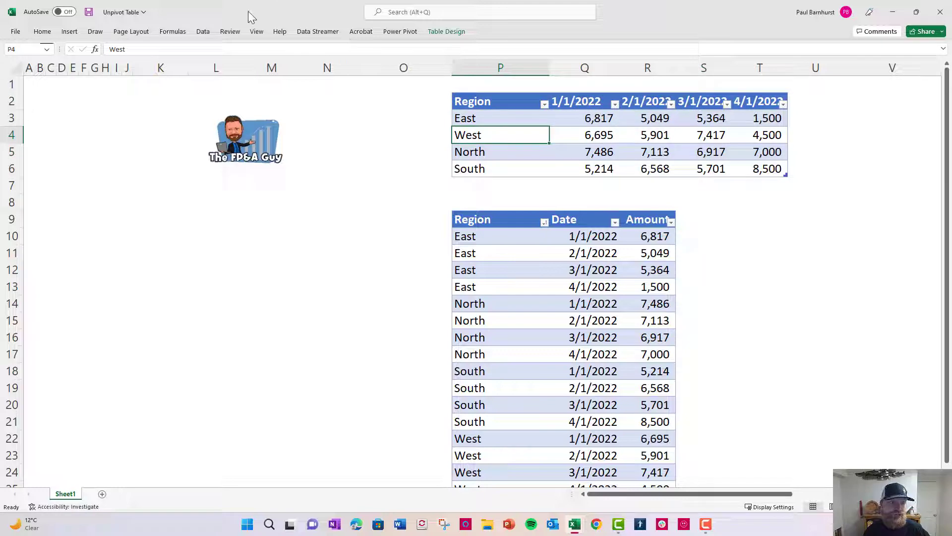
pyautogui.click(203, 32)
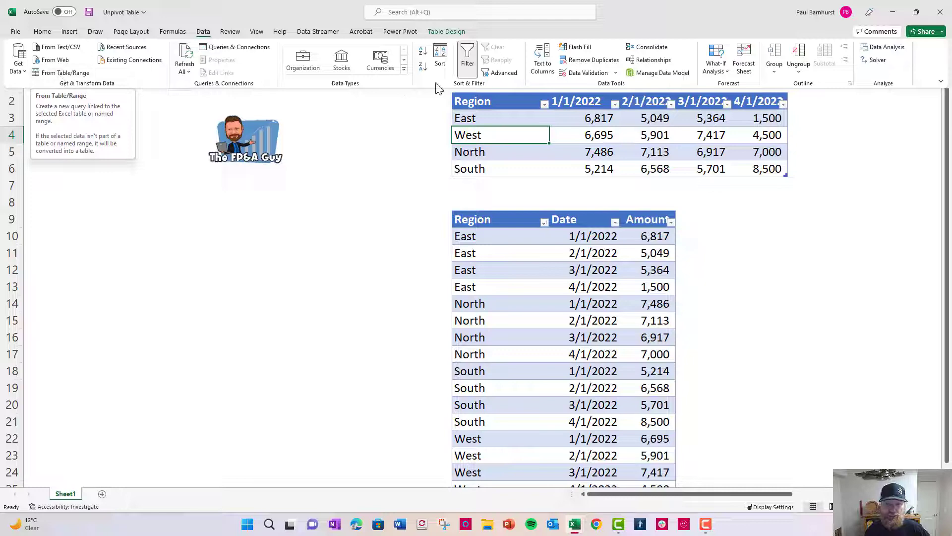
pyautogui.click(79, 72)
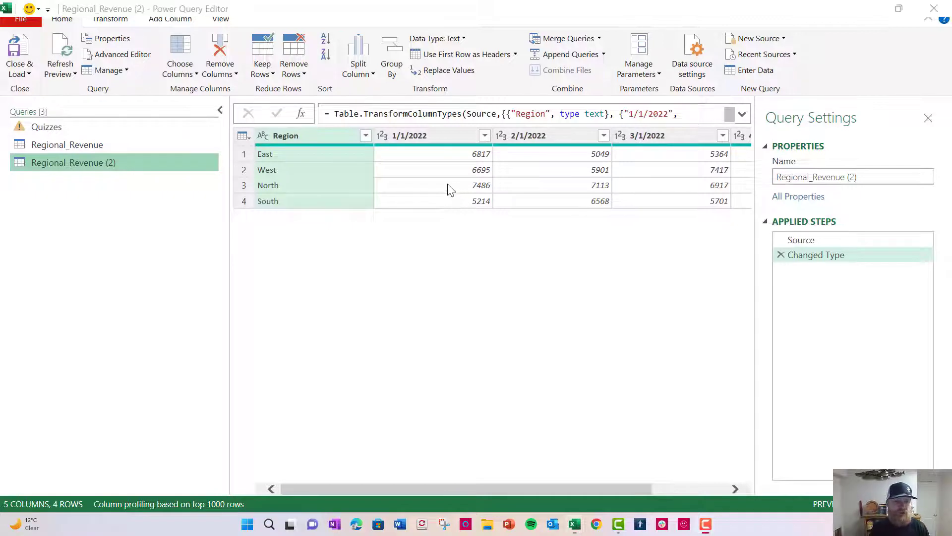
pyautogui.click(375, 27)
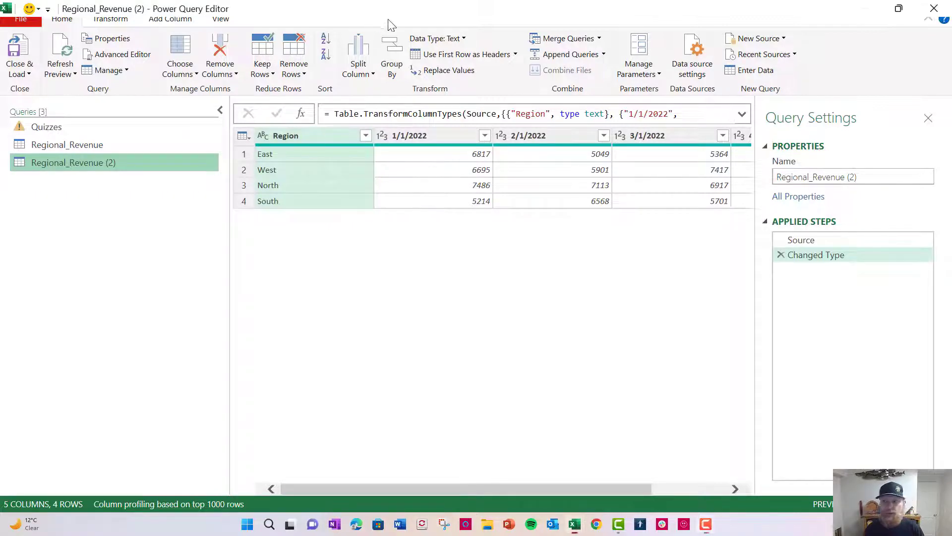
pyautogui.click(907, 9)
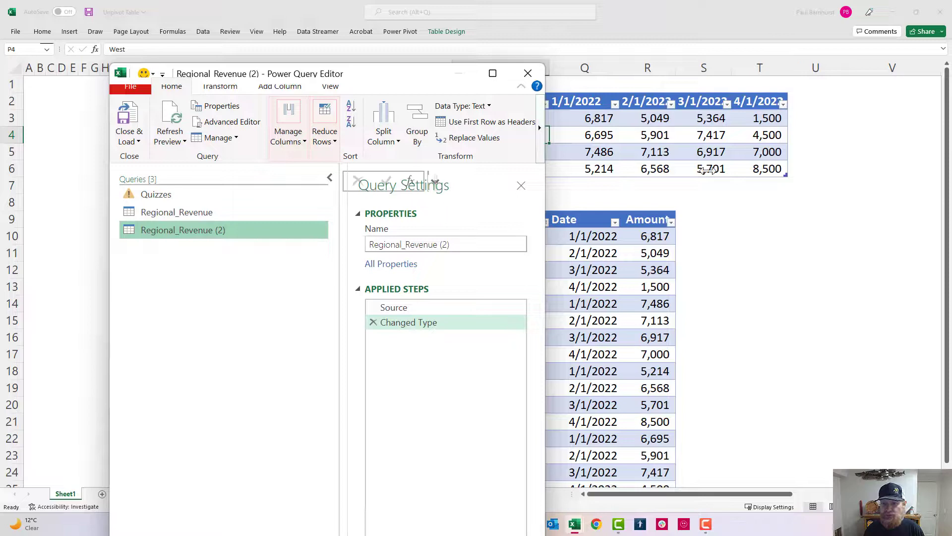
pyautogui.click(493, 73)
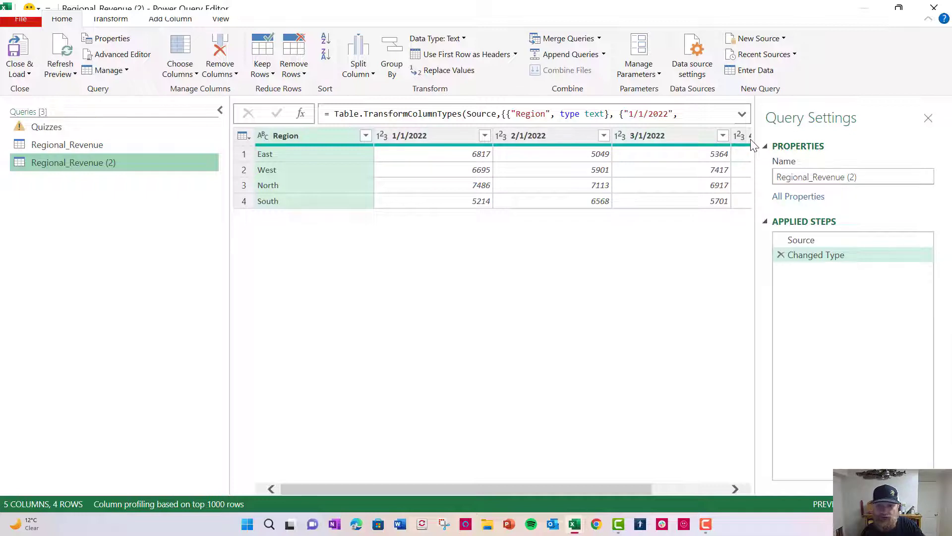
pyautogui.click(426, 136)
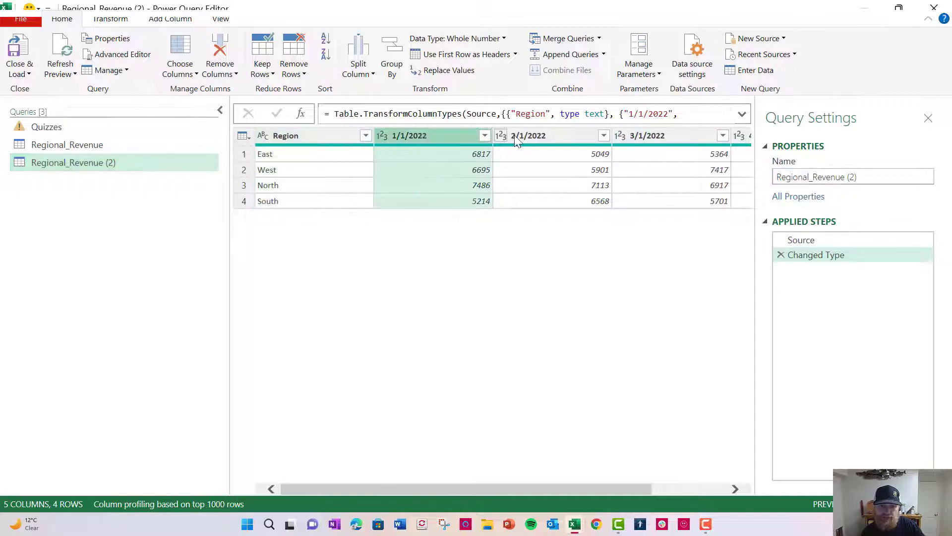
pyautogui.click(543, 136)
pyautogui.click(688, 135)
pyautogui.click(742, 136)
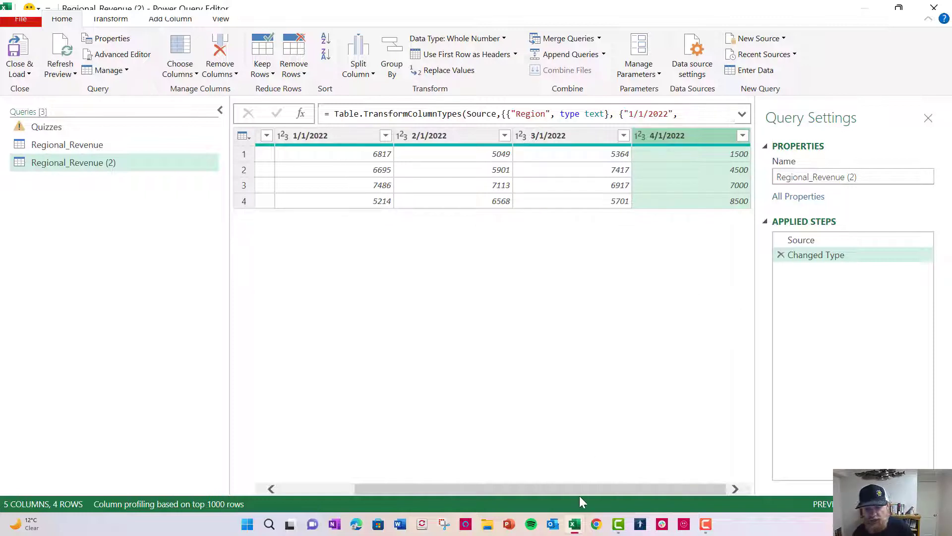
pyautogui.moveTo(579, 492); pyautogui.dragTo(475, 491)
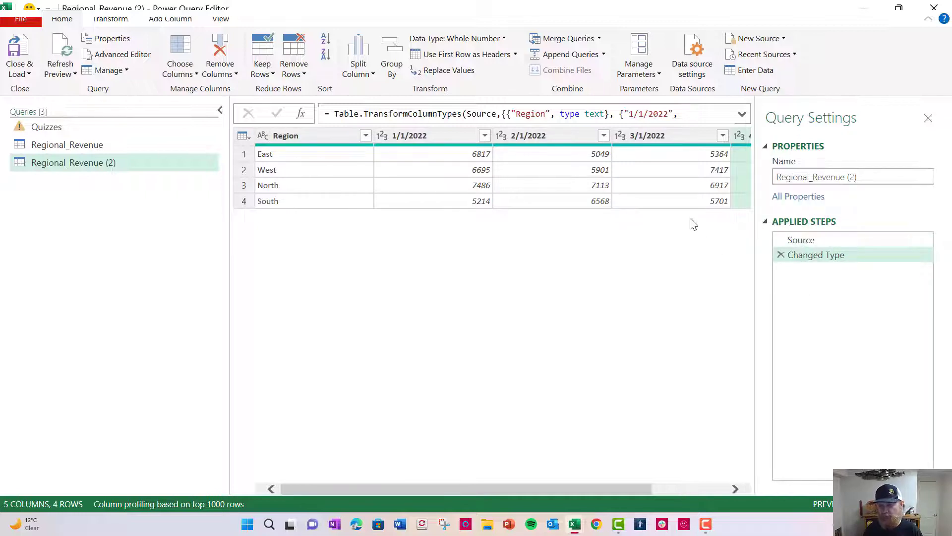
pyautogui.click(816, 240)
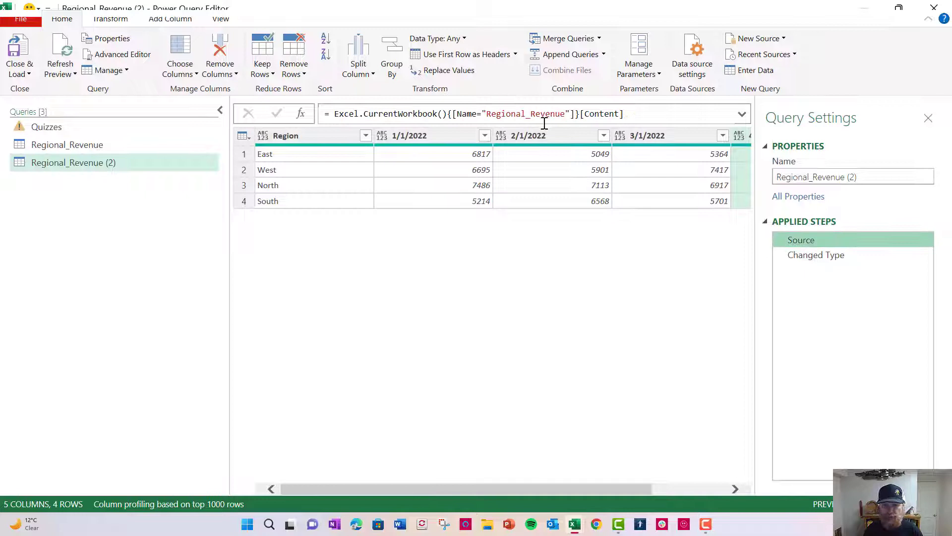
pyautogui.click(805, 255)
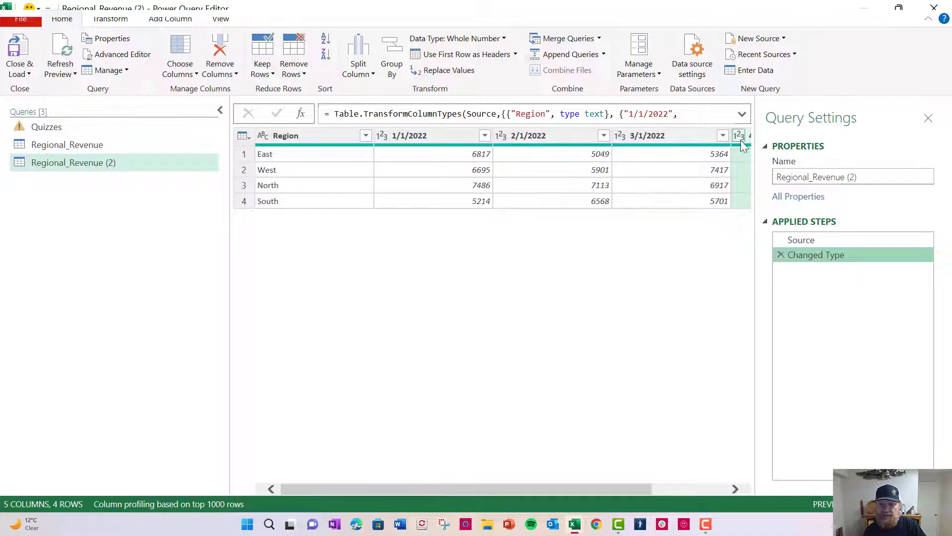
pyautogui.click(332, 142)
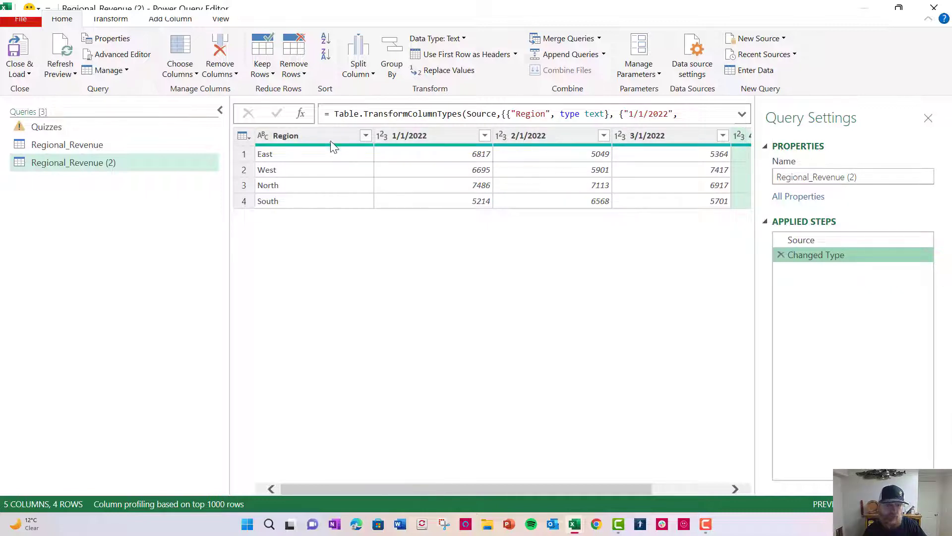
# Unpivot the month columns beside Region and rename Attribute to Date.
pyautogui.rightClick(332, 141)
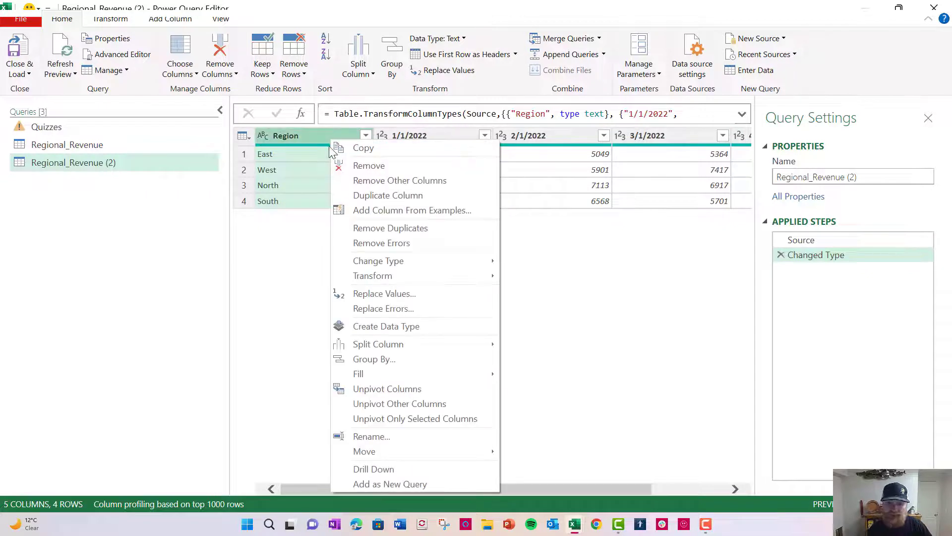
pyautogui.click(407, 404)
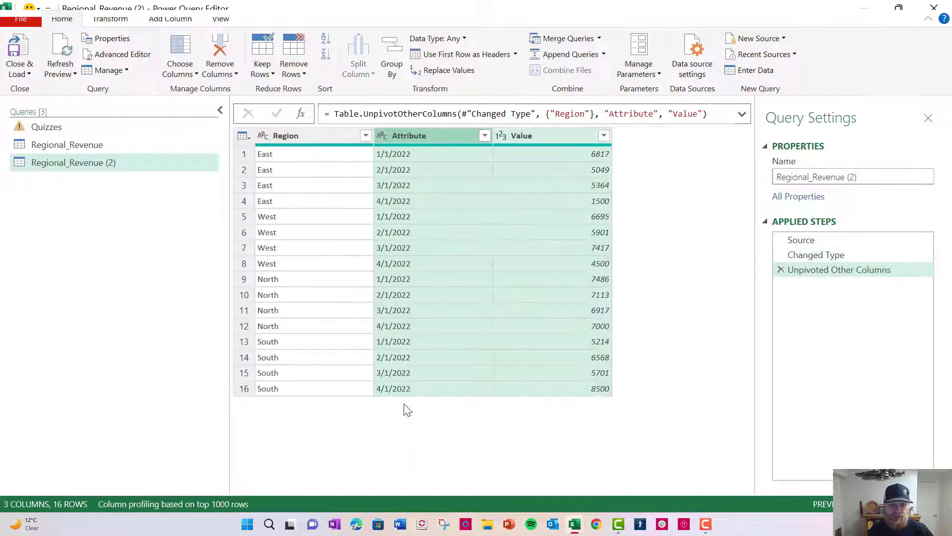
pyautogui.doubleClick(430, 139)
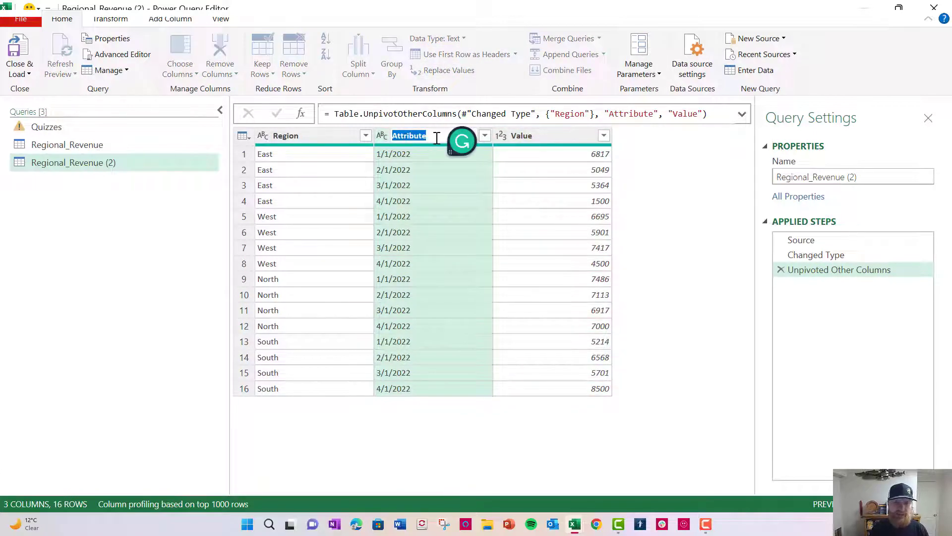
pyautogui.click(436, 138)
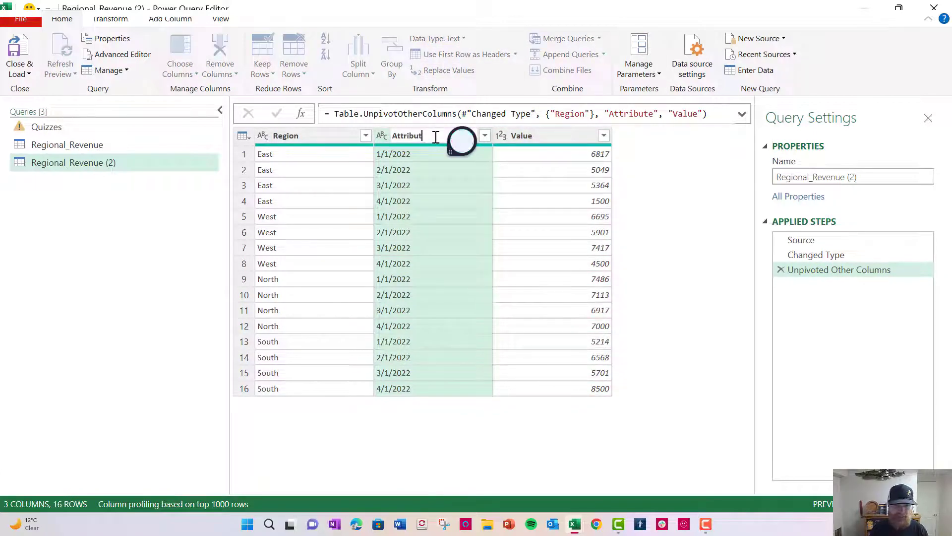
pyautogui.press('BackSpace')
pyautogui.press('BackSpace')
pyautogui.press('BackSpace')
pyautogui.press('BackSpace')
pyautogui.press('BackSpace')
pyautogui.press('BackSpace')
pyautogui.press('BackSpace')
pyautogui.press('BackSpace')
pyautogui.press('BackSpace')
pyautogui.write('dATE')
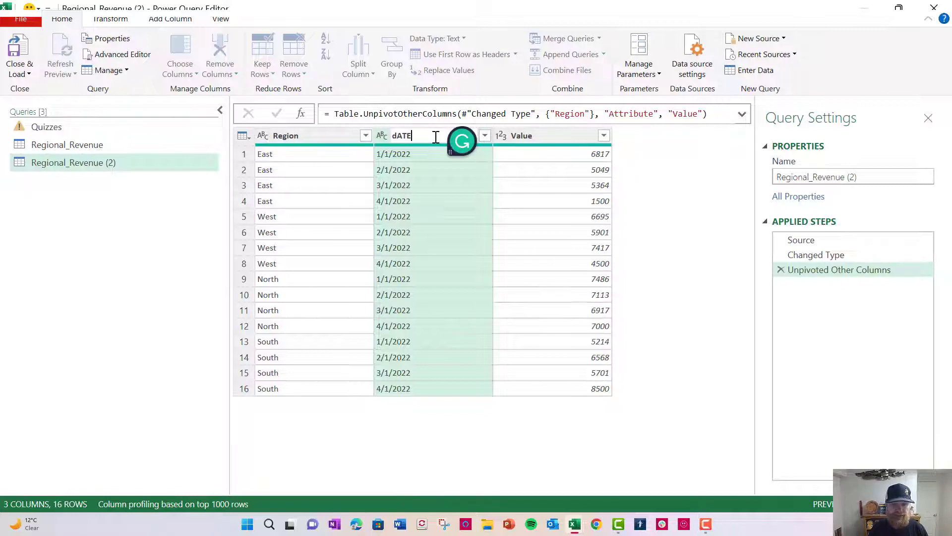
pyautogui.press('BackSpace')
pyautogui.press('BackSpace')
pyautogui.write('d')
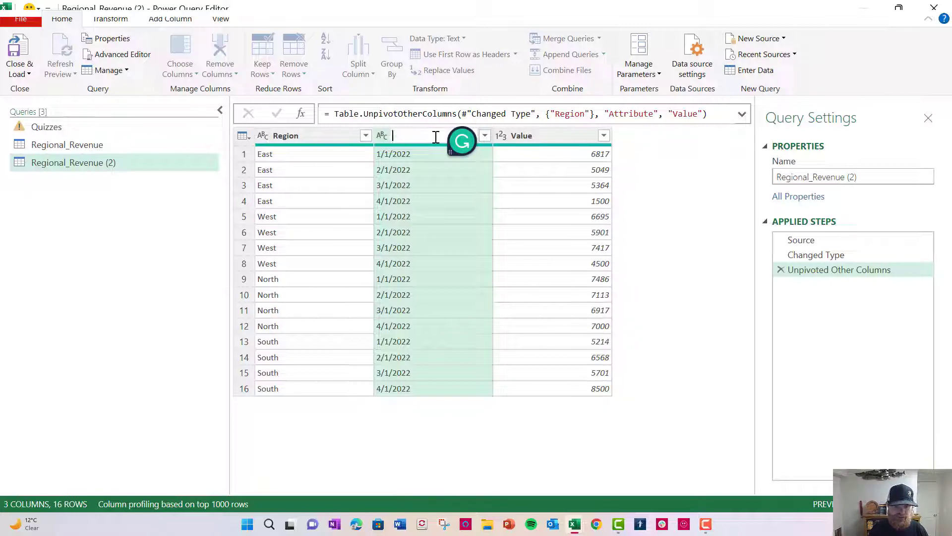
pyautogui.write('ate')
pyautogui.press('Return')
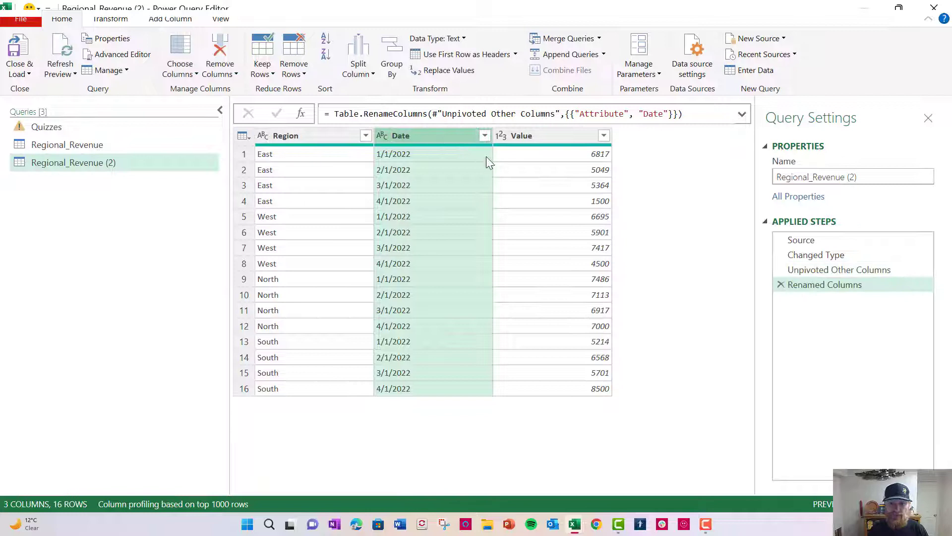
# Rename the Value column to Amount.
pyautogui.click(520, 137)
pyautogui.doubleClick(520, 134)
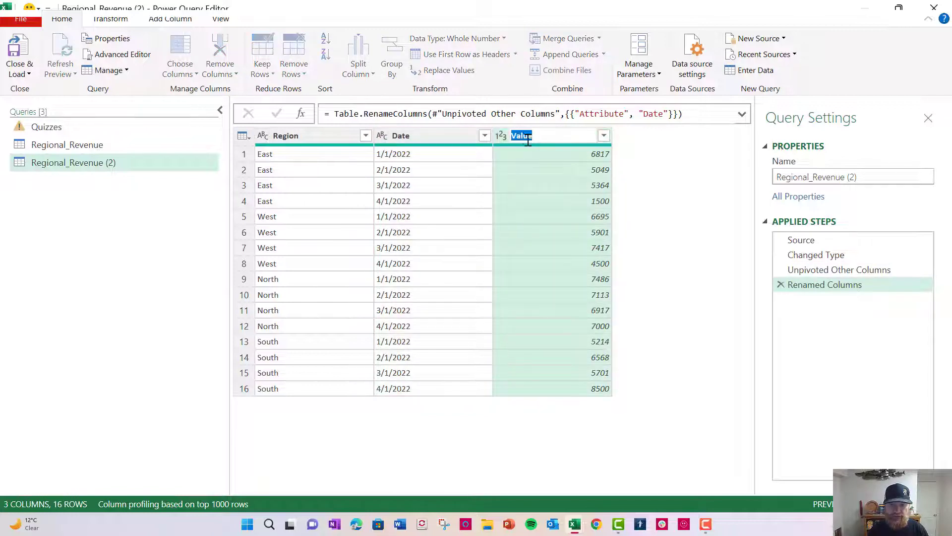
pyautogui.write('Amount')
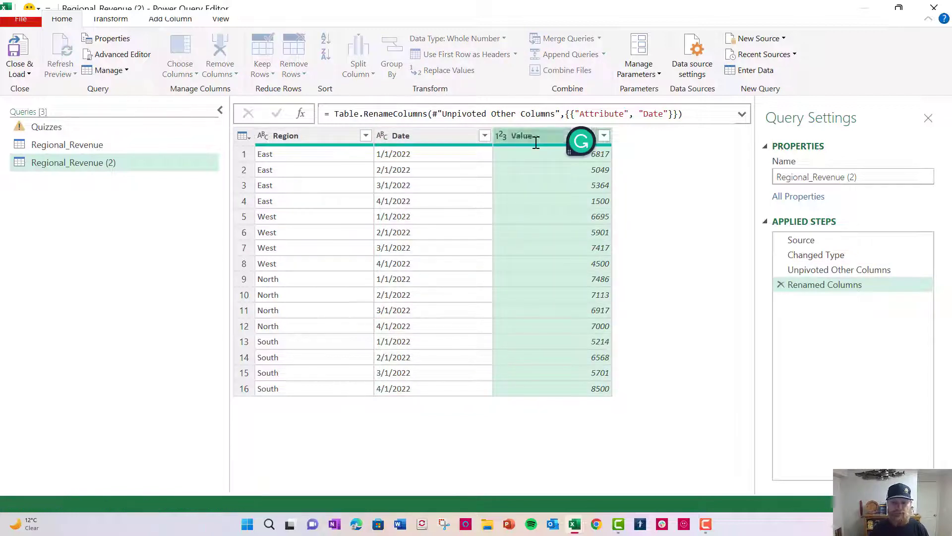
pyautogui.press('Return')
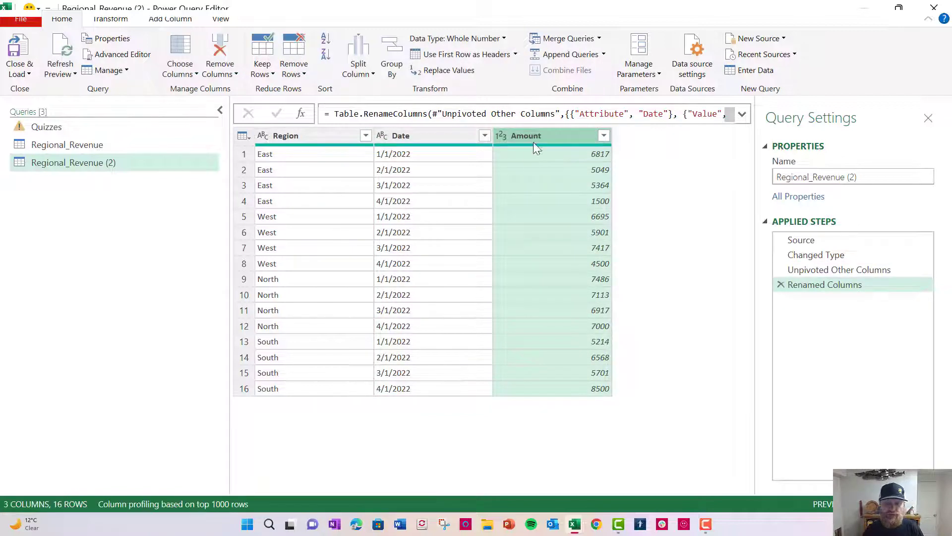
pyautogui.click(380, 135)
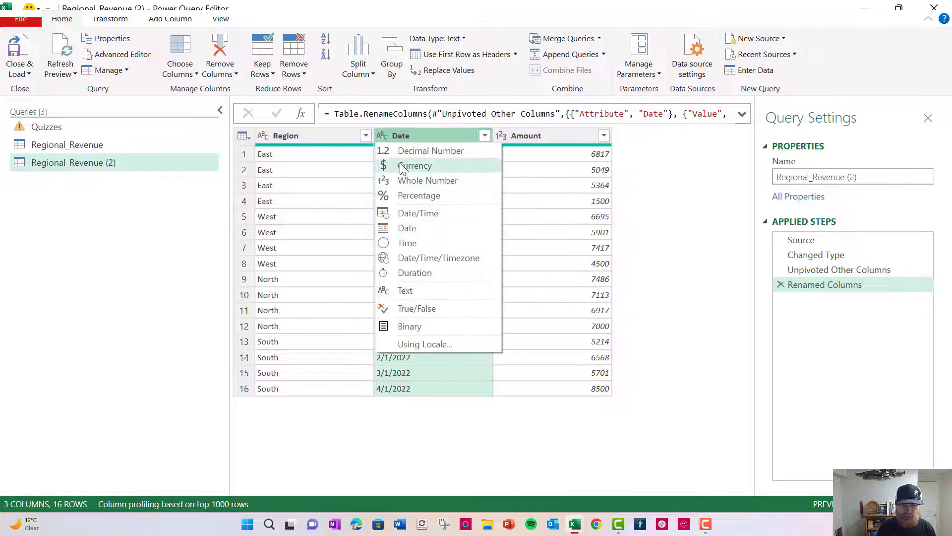
# Set the Date column's type to Date, then Close & Load To a chosen destination.
pyautogui.click(407, 228)
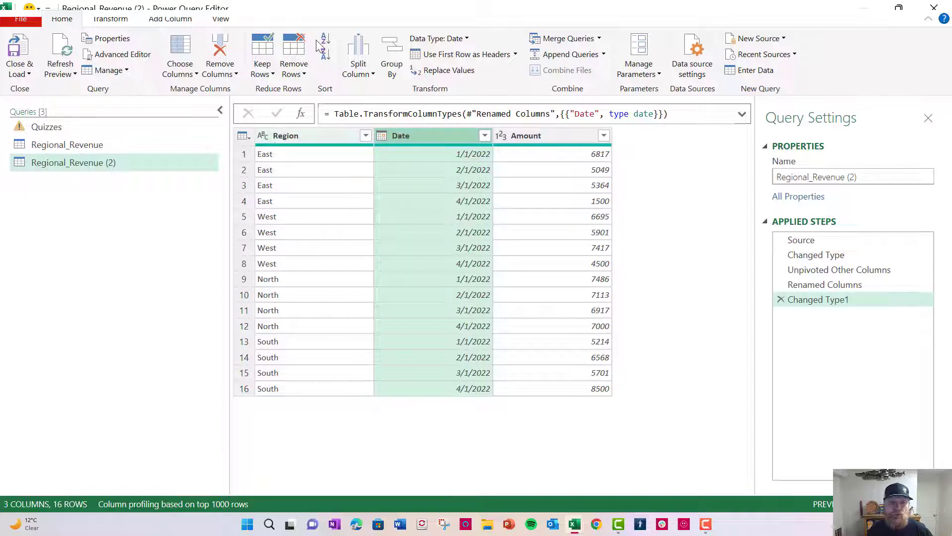
pyautogui.click(28, 76)
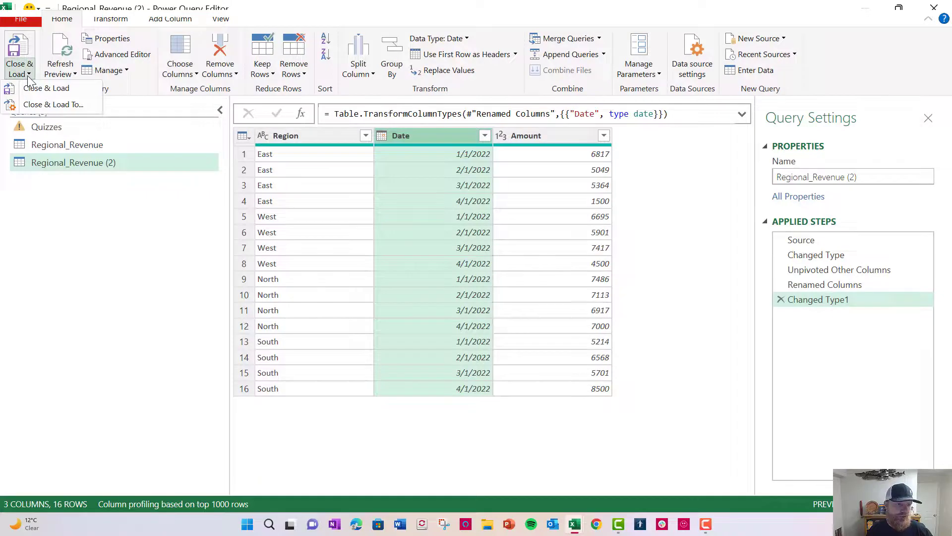
pyautogui.click(41, 105)
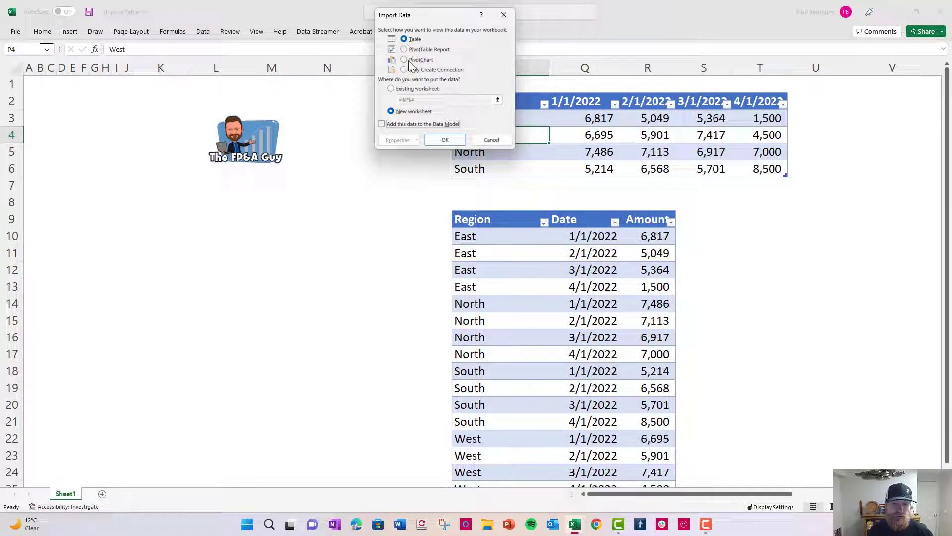
# Load the query as a table on a new worksheet, select columns A–C, and return to Sheet1.
pyautogui.click(444, 140)
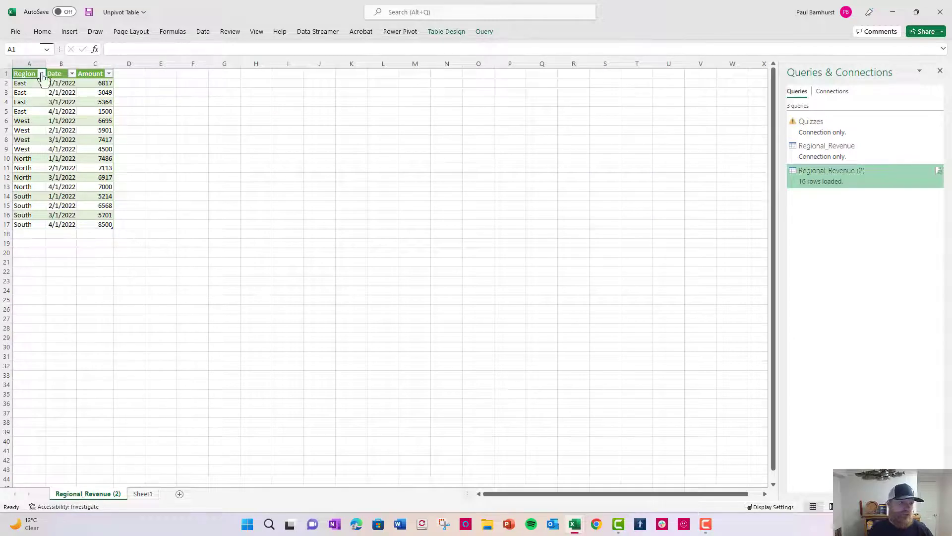
pyautogui.click(31, 64)
pyautogui.moveTo(31, 65); pyautogui.dragTo(112, 66)
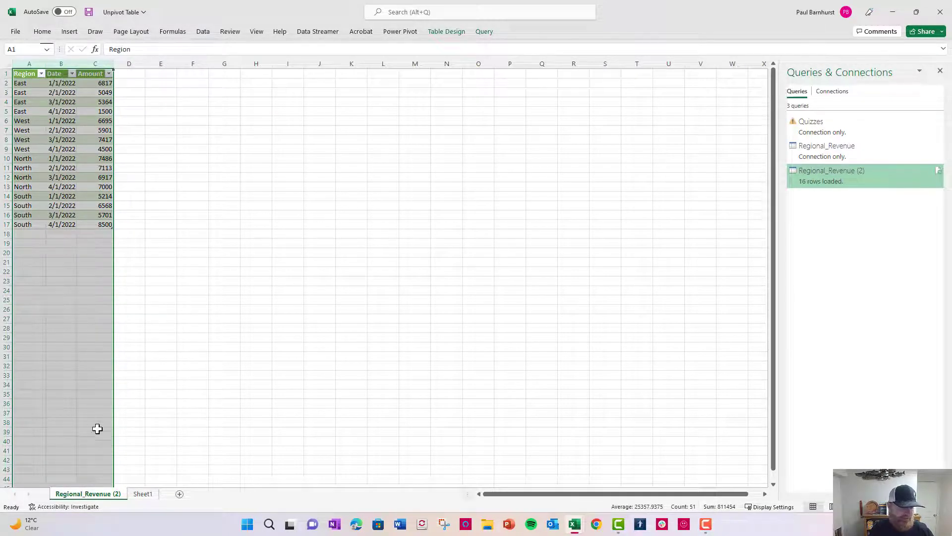
pyautogui.click(143, 494)
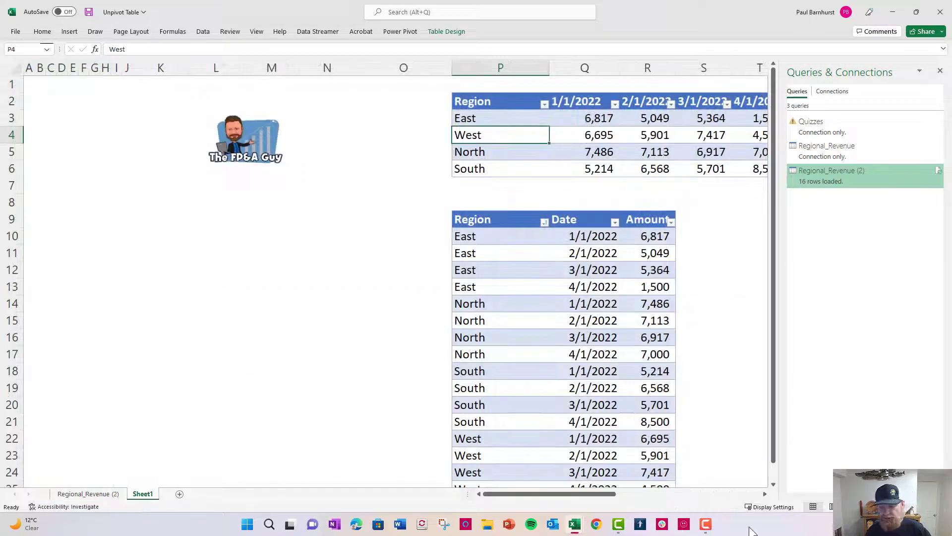
pyautogui.moveTo(602, 494); pyautogui.dragTo(741, 493)
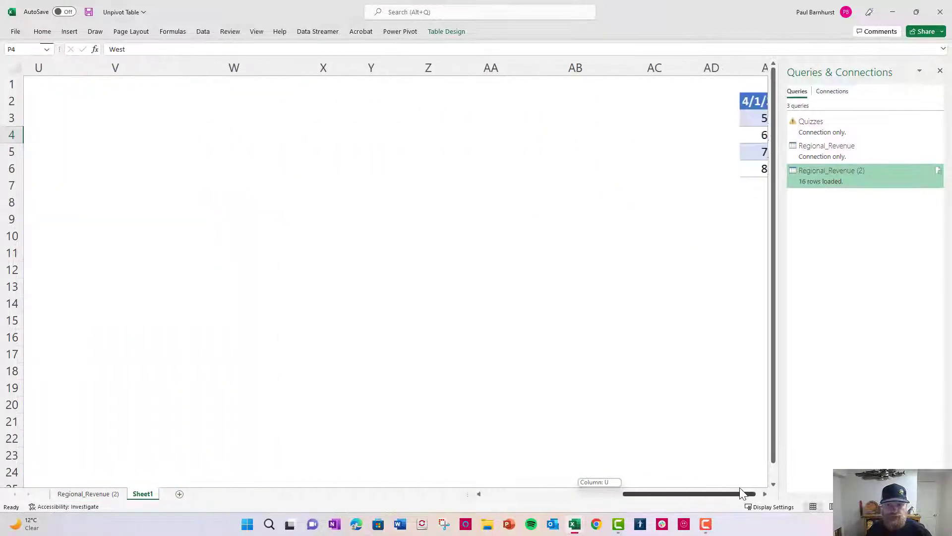
# Change the AE2 header date from 4/1/2022 to 5/1/2022.
pyautogui.moveTo(759, 102); pyautogui.dragTo(768, 183)
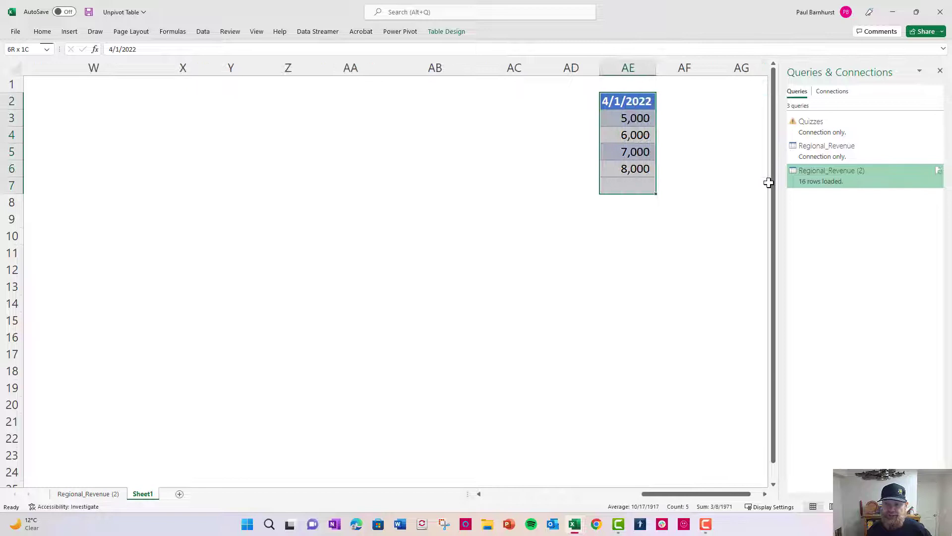
pyautogui.click(635, 176)
pyautogui.click(602, 106)
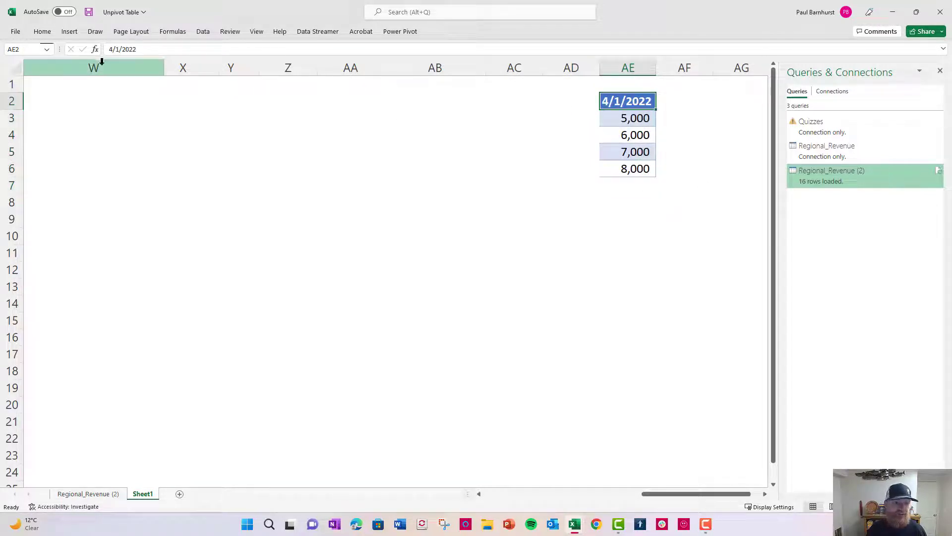
pyautogui.click(113, 49)
pyautogui.press('BackSpace')
pyautogui.write('5')
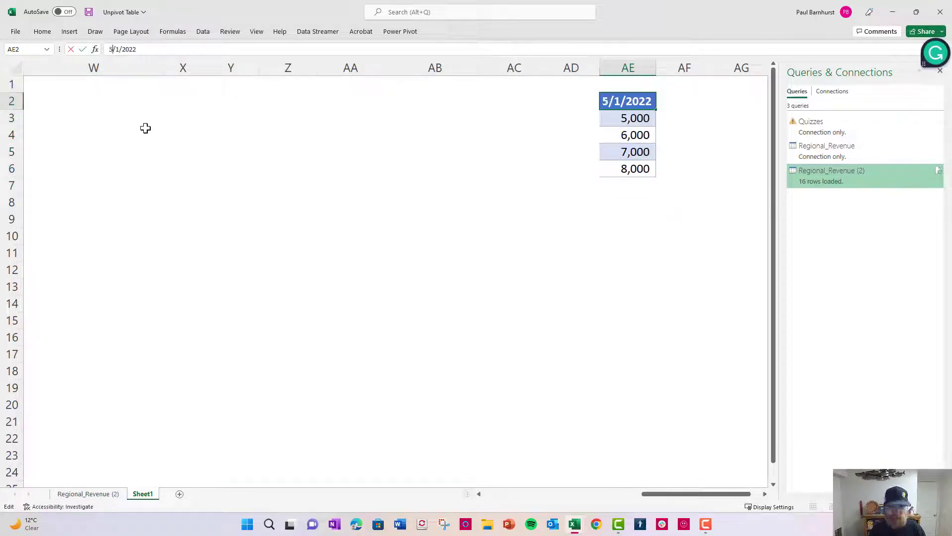
pyautogui.write('\\')
pyautogui.press('Escape')
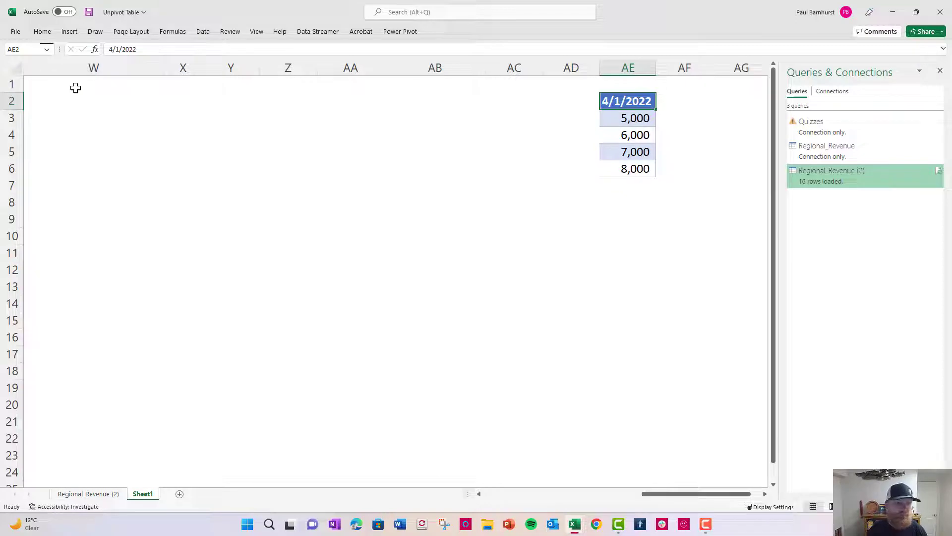
pyautogui.write('5/1/2022')
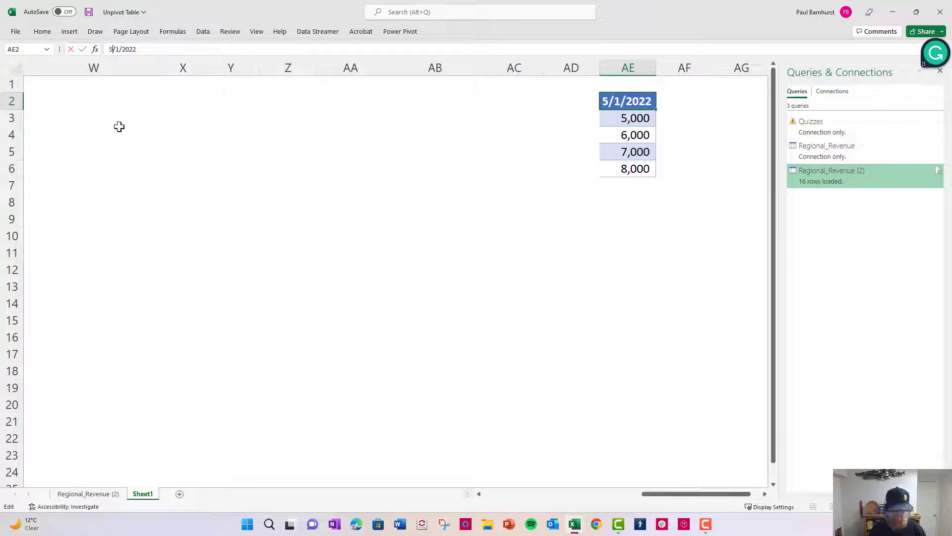
pyautogui.press('Return')
# Copy the May column AE2:AE6 and paste it into U2 beside the wide table.
pyautogui.press('Up')
pyautogui.hotkey('ctrl', 'shift', 'Down')
pyautogui.hotkey('ctrl', 'c')
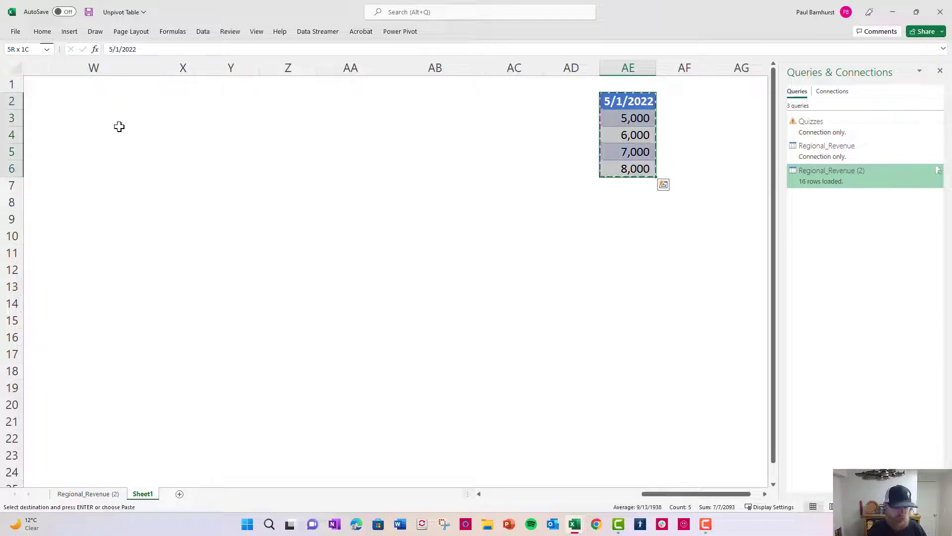
pyautogui.press('Left')
pyautogui.press('Left')
pyautogui.press('Left')
pyautogui.press('Left')
pyautogui.press('Left')
pyautogui.press('Left')
pyautogui.press('Left')
pyautogui.press('Left')
pyautogui.press('Left')
pyautogui.press('Left')
pyautogui.press('Left')
pyautogui.press('Left')
pyautogui.press('Left')
pyautogui.press('Left')
pyautogui.press('Left')
pyautogui.press('Left')
pyautogui.press('Left')
pyautogui.press('Left')
pyautogui.press('Left')
pyautogui.press('Left')
pyautogui.press('Left')
pyautogui.press('Right')
pyautogui.press('Right')
pyautogui.press('Right')
pyautogui.press('Right')
pyautogui.press('Right')
pyautogui.press('Right')
pyautogui.press('Right')
pyautogui.press('Right')
pyautogui.press('Right')
pyautogui.press('Right')
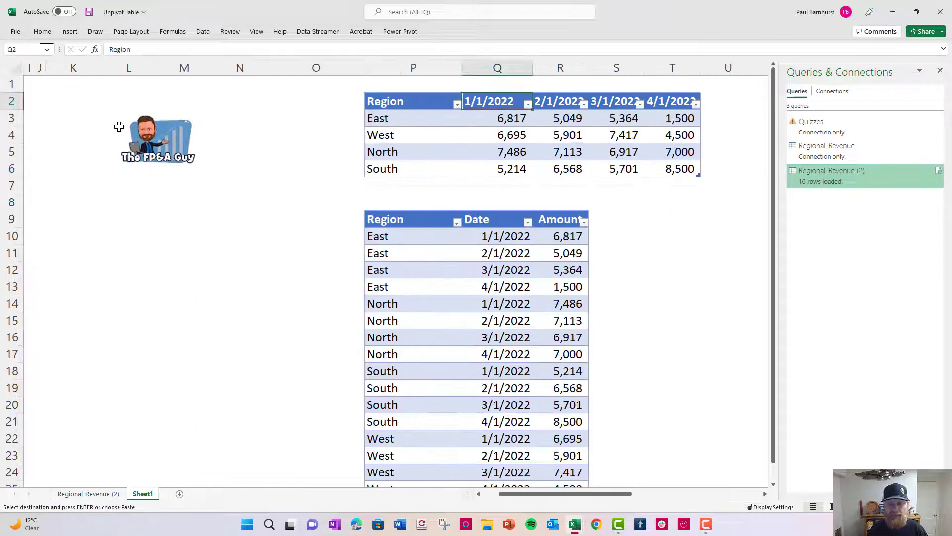
pyautogui.press('Right')
pyautogui.press('Return')
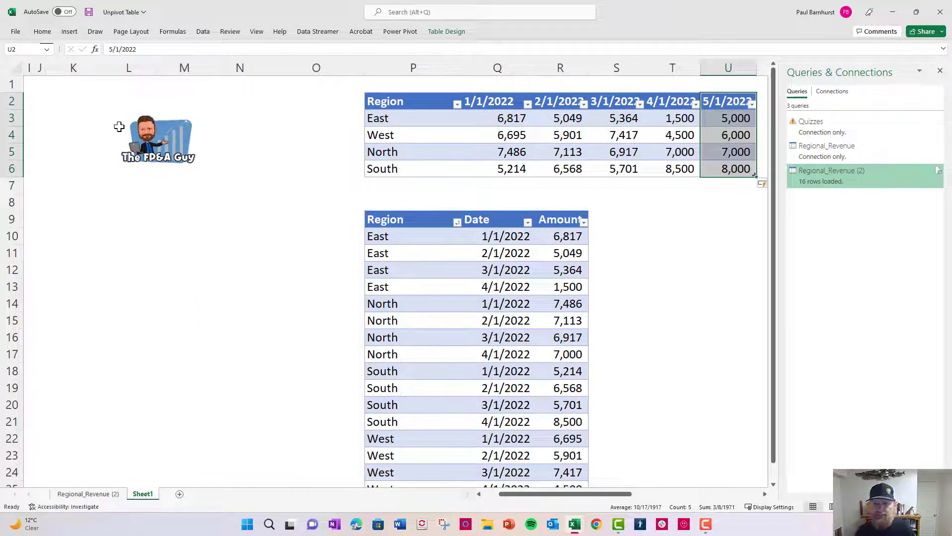
# Refresh All on the Regional_Revenue (2) query table to pull in May.
pyautogui.click(65, 492)
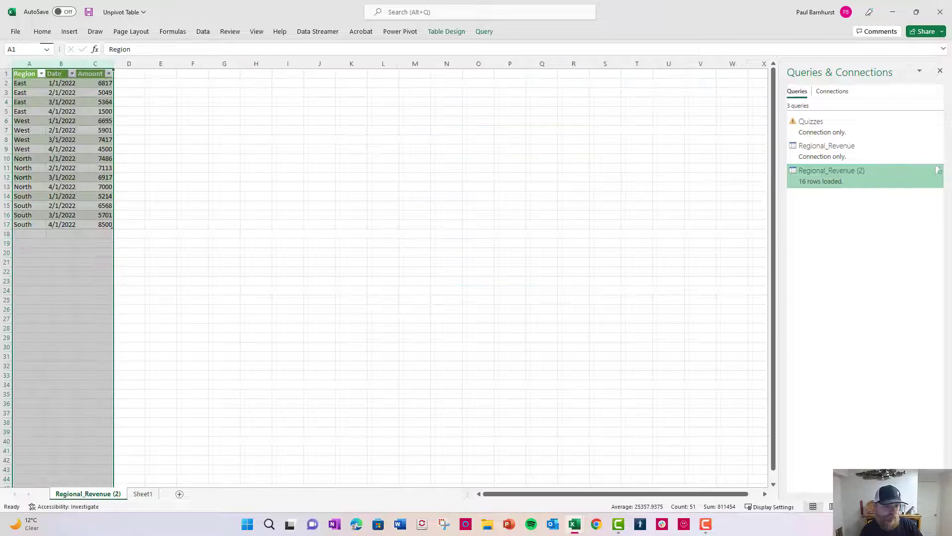
pyautogui.click(62, 158)
pyautogui.click(203, 31)
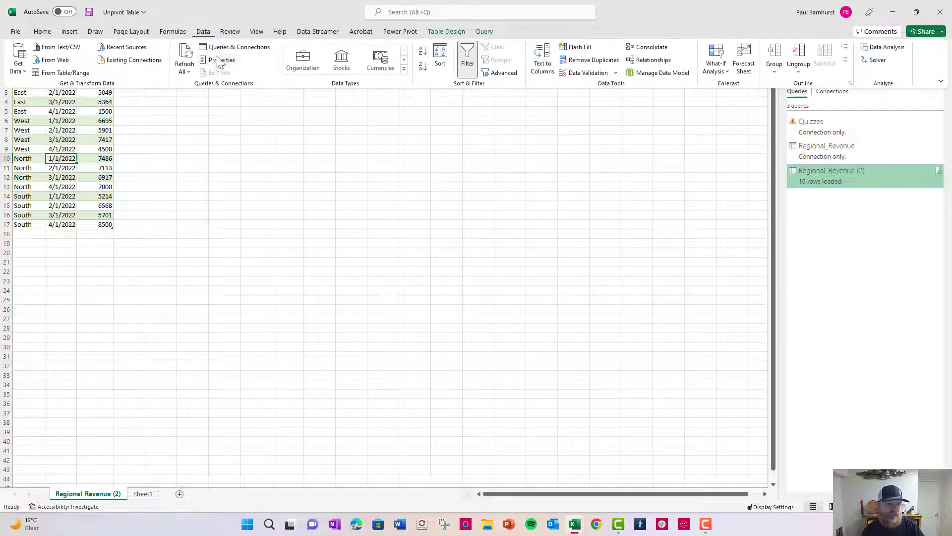
pyautogui.click(185, 69)
pyautogui.click(184, 99)
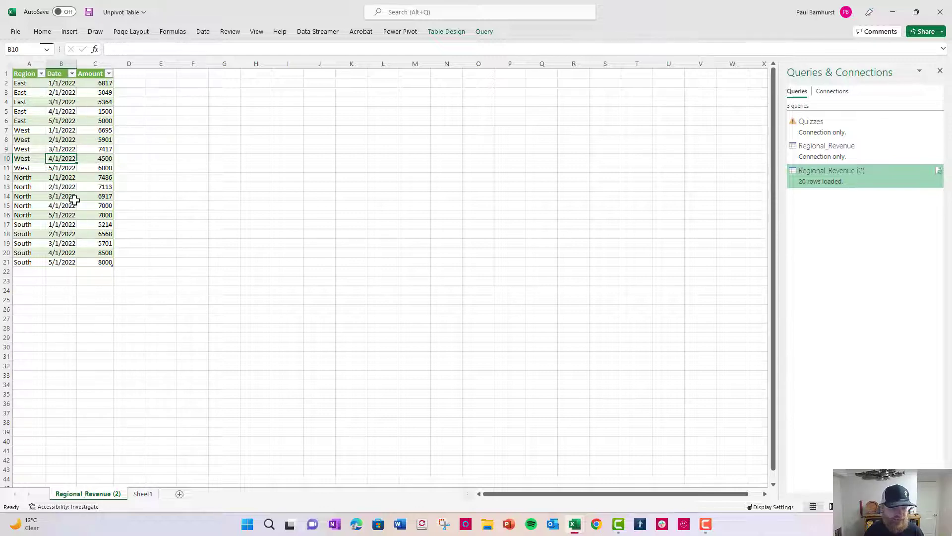
pyautogui.click(145, 494)
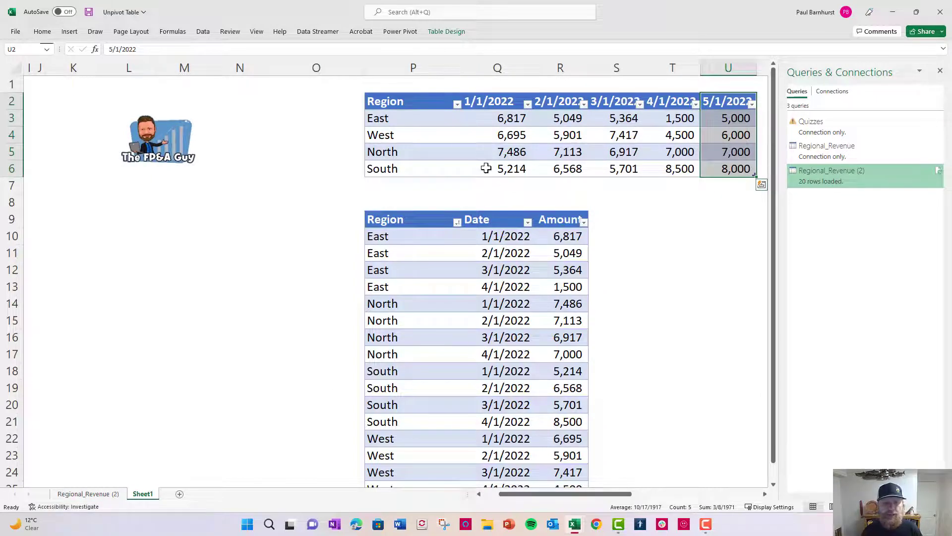
pyautogui.click(479, 150)
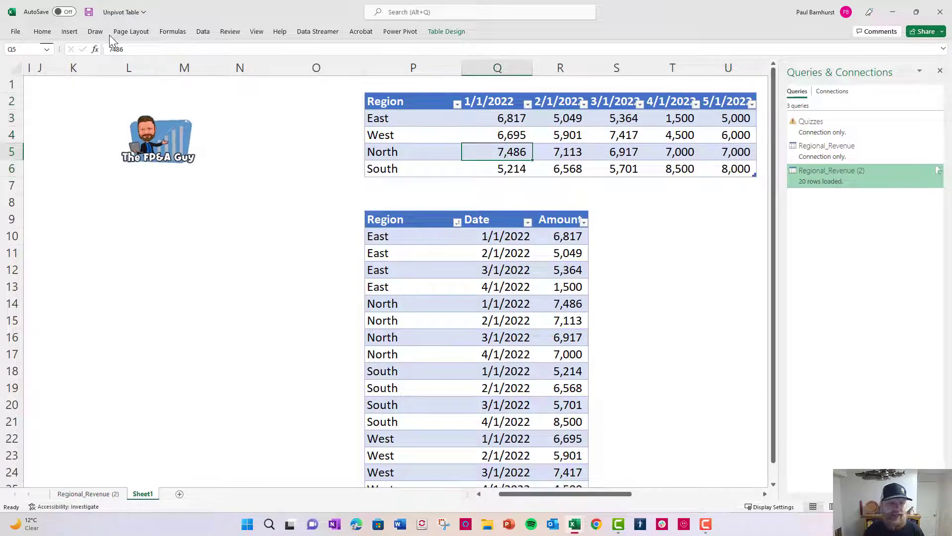
pyautogui.click(74, 31)
pyautogui.click(24, 69)
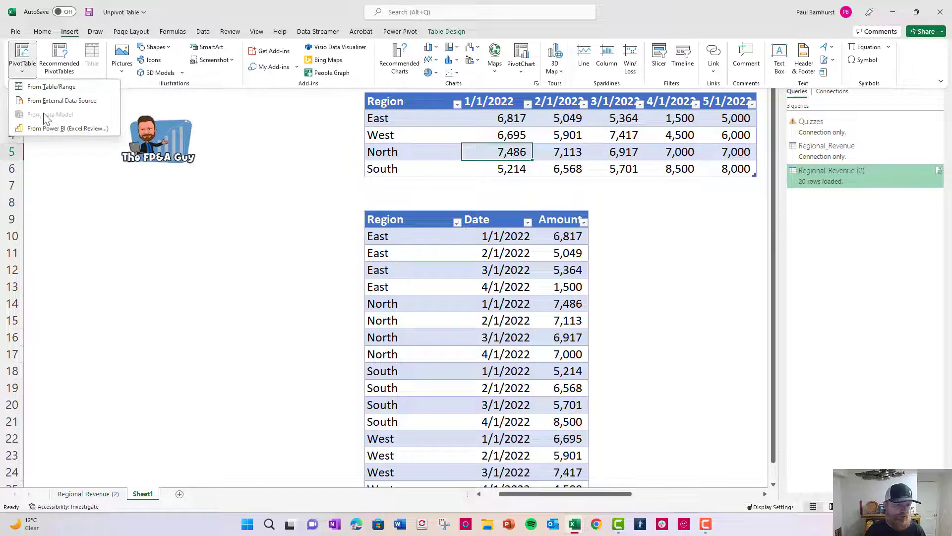
pyautogui.click(51, 87)
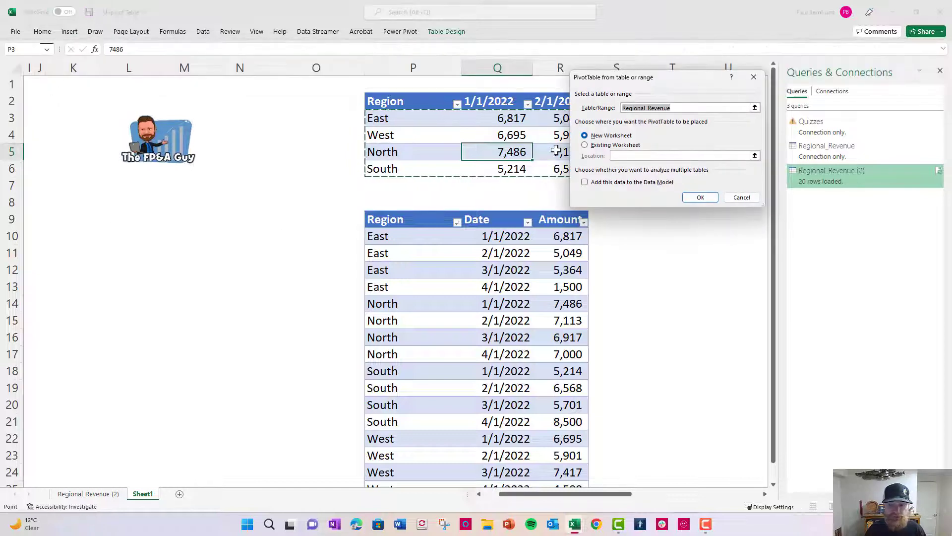
pyautogui.click(585, 145)
pyautogui.click(93, 317)
pyautogui.press('Home')
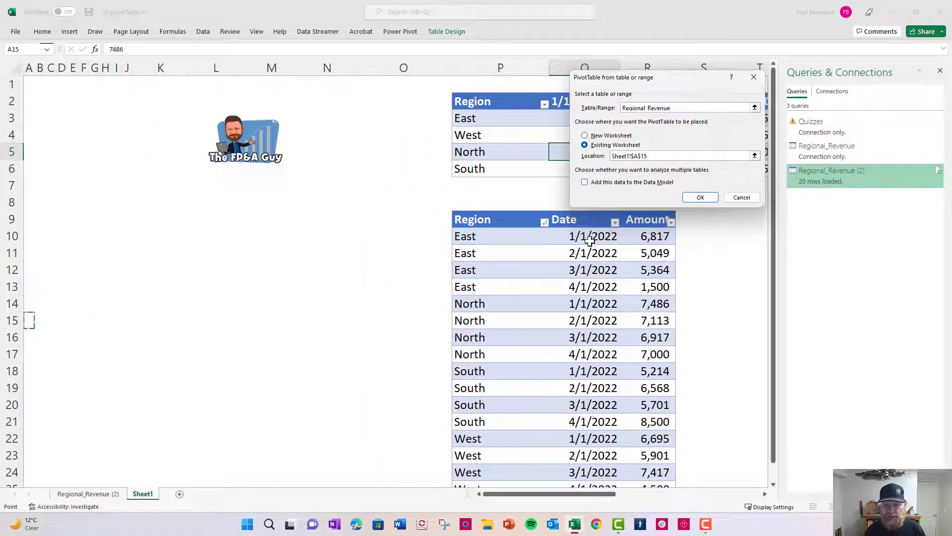
pyautogui.click(701, 198)
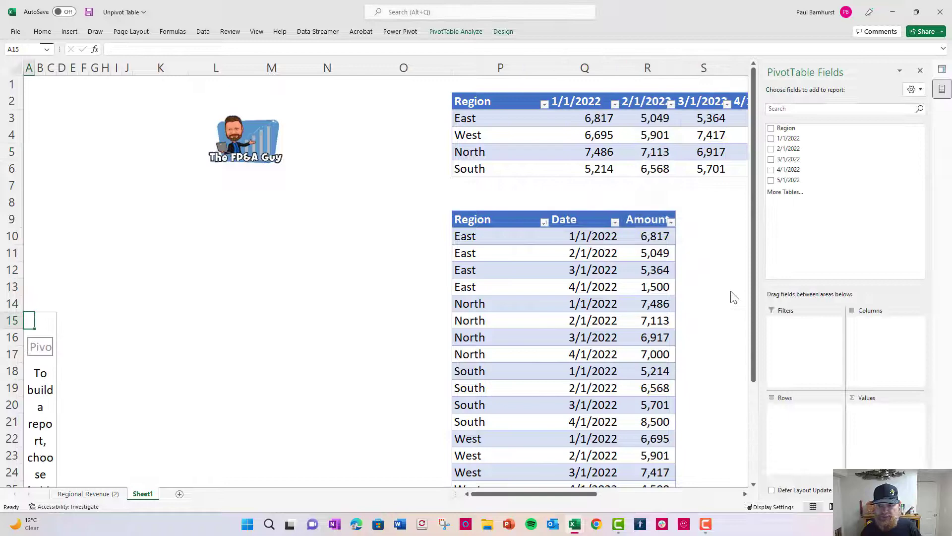
pyautogui.click(778, 128)
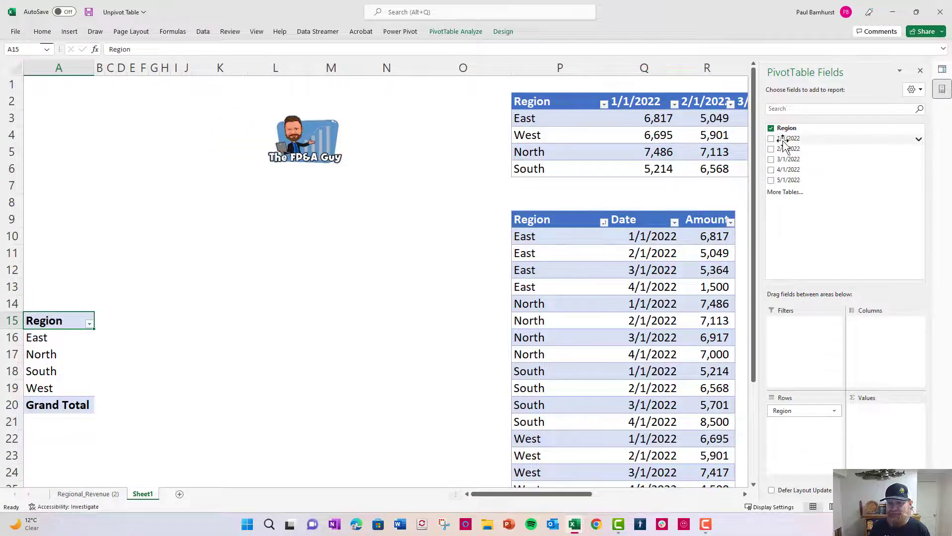
pyautogui.moveTo(788, 139); pyautogui.dragTo(885, 432)
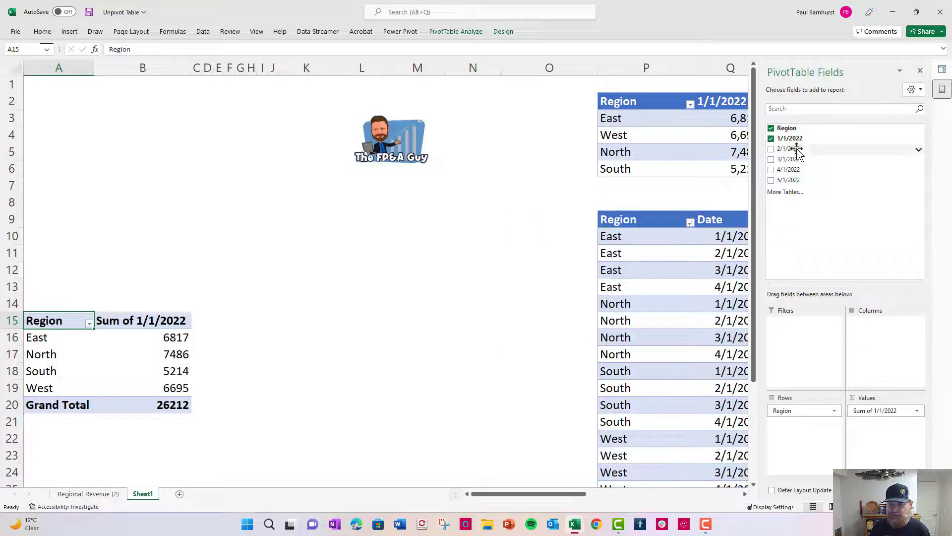
pyautogui.moveTo(793, 149); pyautogui.dragTo(872, 442)
pyautogui.moveTo(790, 159); pyautogui.dragTo(898, 447)
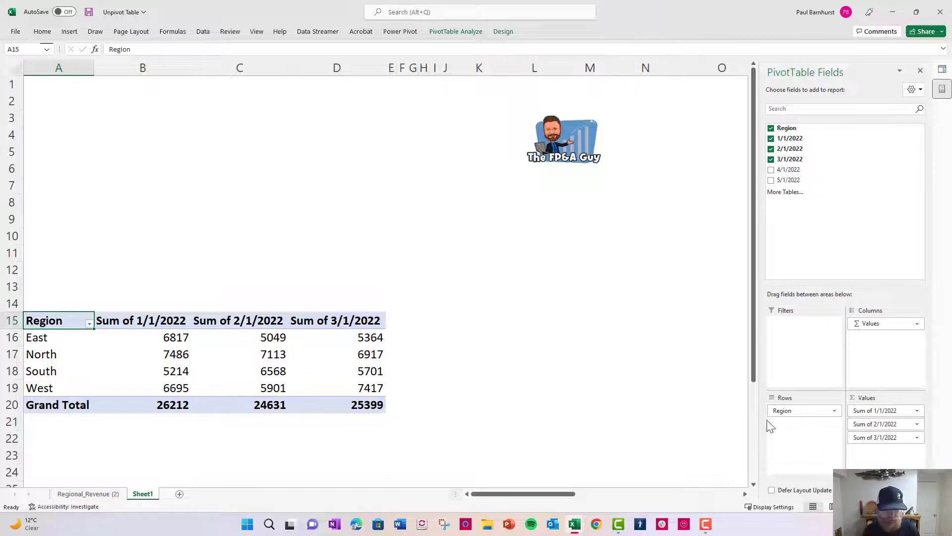
pyautogui.moveTo(133, 313); pyautogui.dragTo(397, 342)
pyautogui.click(425, 462)
pyautogui.moveTo(343, 439); pyautogui.dragTo(7, 294)
# Delete the wide-table PivotTable and insert a new PivotTable from the query table at M16.
pyautogui.press('Delete')
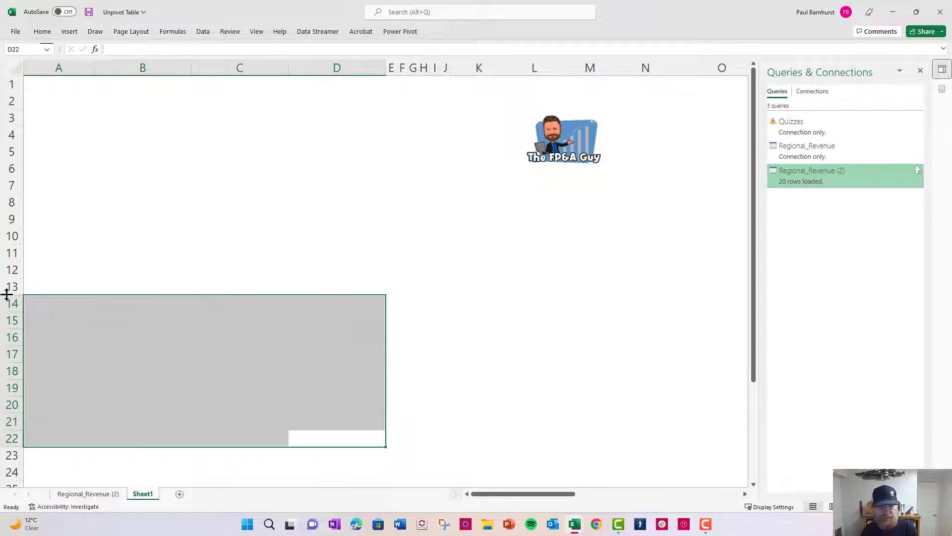
pyautogui.moveTo(520, 494); pyautogui.dragTo(564, 493)
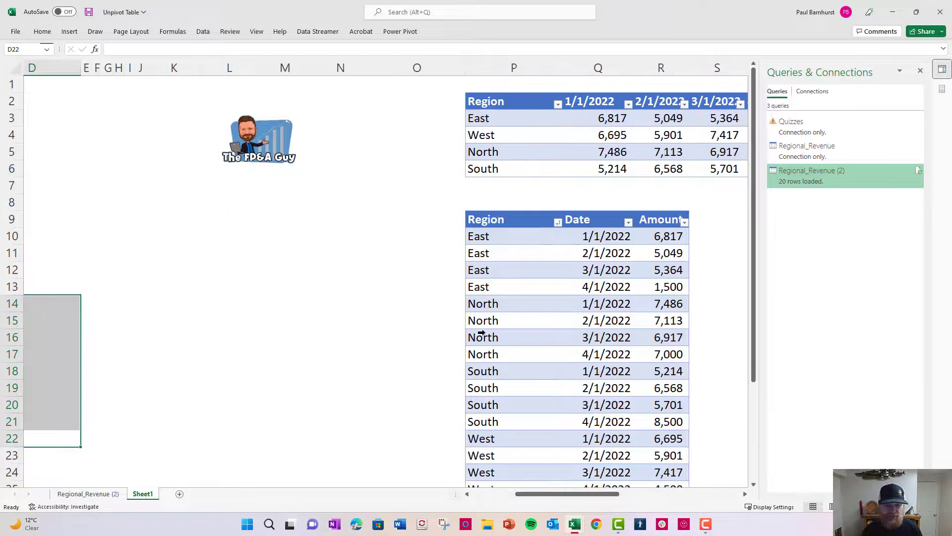
pyautogui.click(513, 294)
pyautogui.click(88, 493)
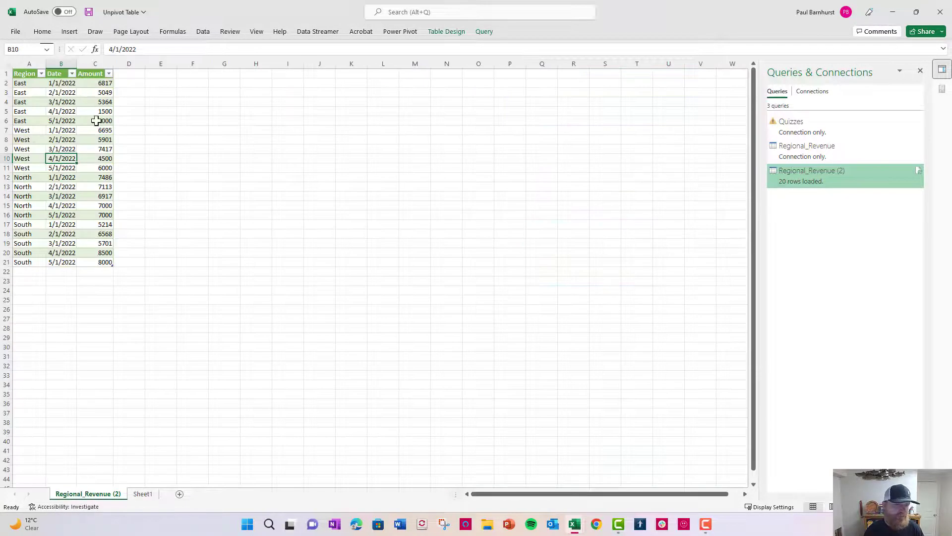
pyautogui.click(70, 31)
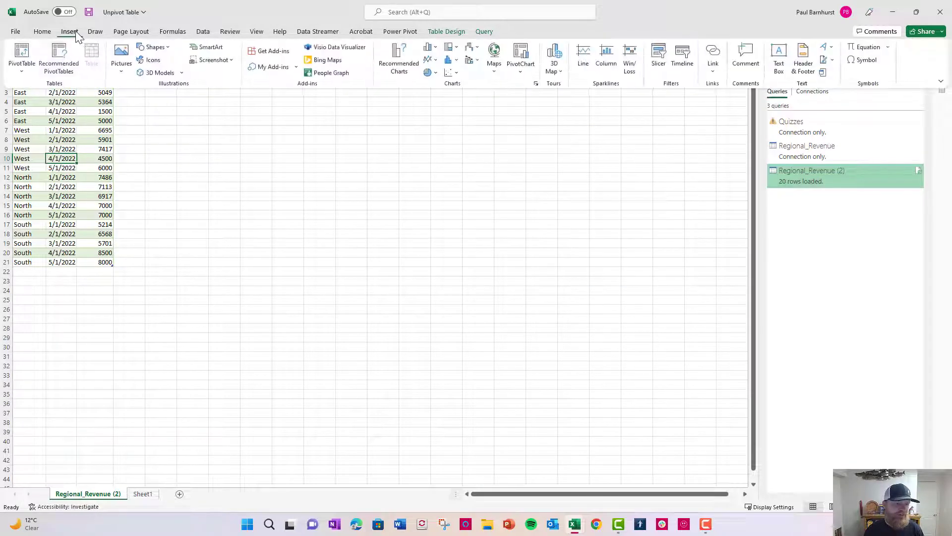
pyautogui.click(22, 64)
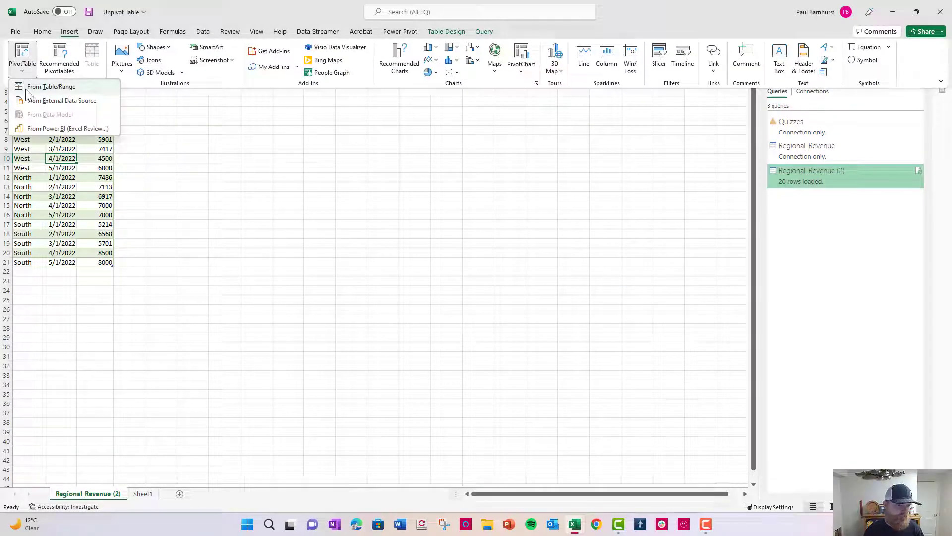
pyautogui.click(28, 89)
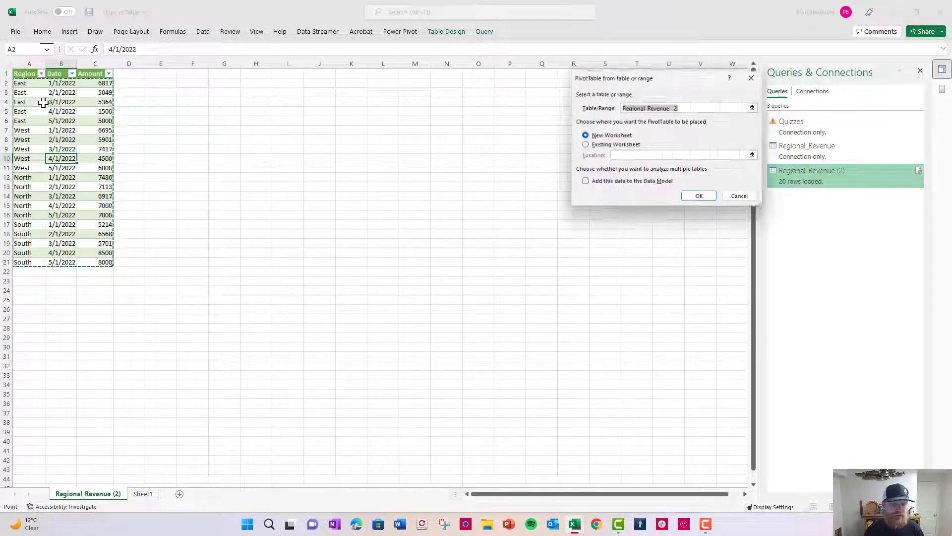
pyautogui.click(586, 145)
pyautogui.click(403, 218)
pyautogui.click(700, 197)
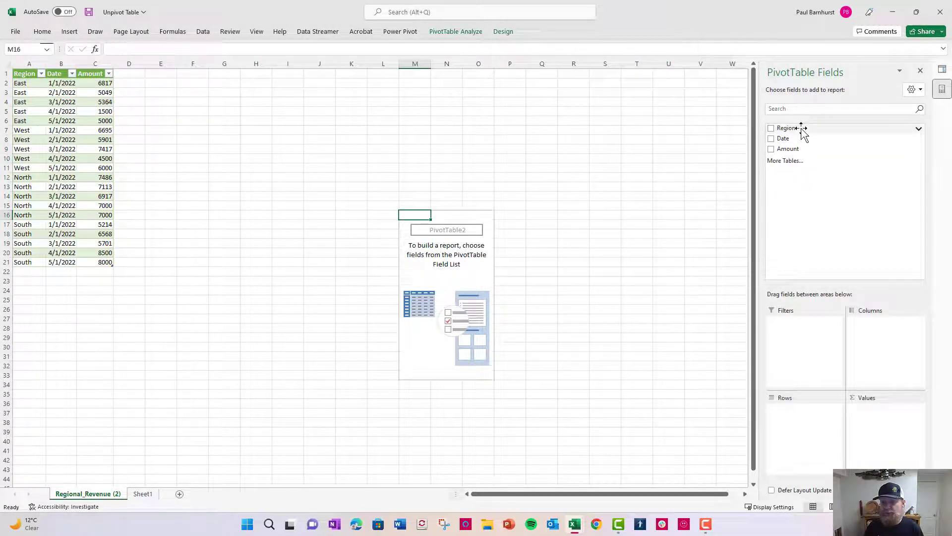
# Put Region in rows and Amount in values, giving a May Grand Total of 26000.
pyautogui.moveTo(801, 128); pyautogui.dragTo(879, 346)
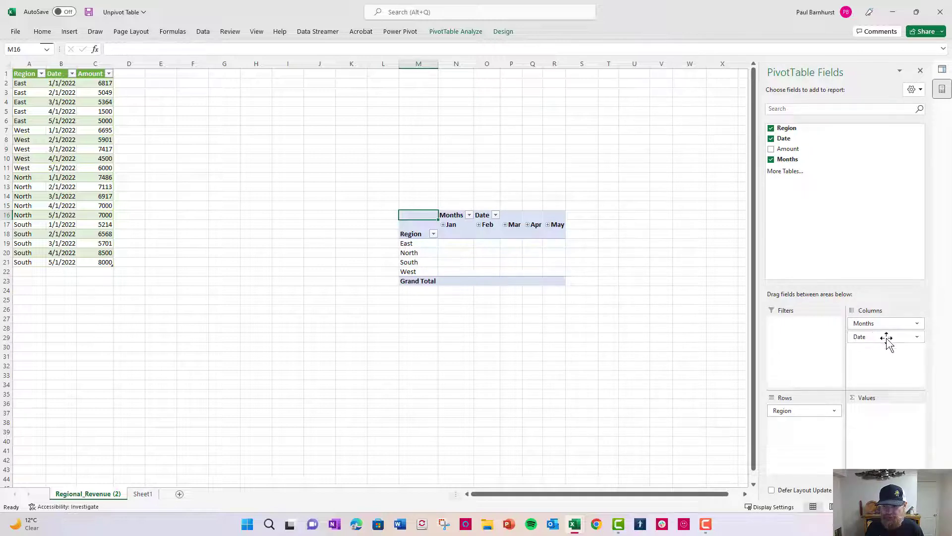
pyautogui.moveTo(789, 149); pyautogui.dragTo(866, 431)
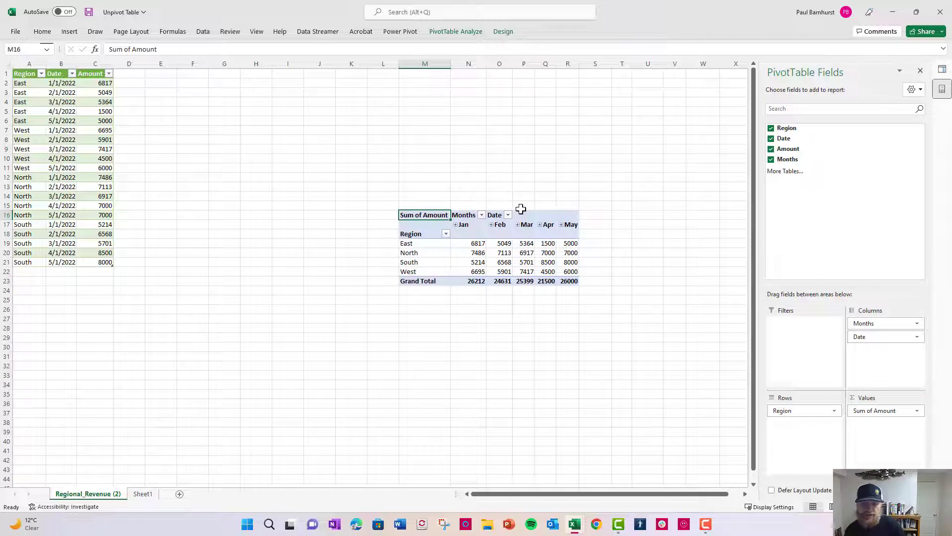
pyautogui.click(560, 280)
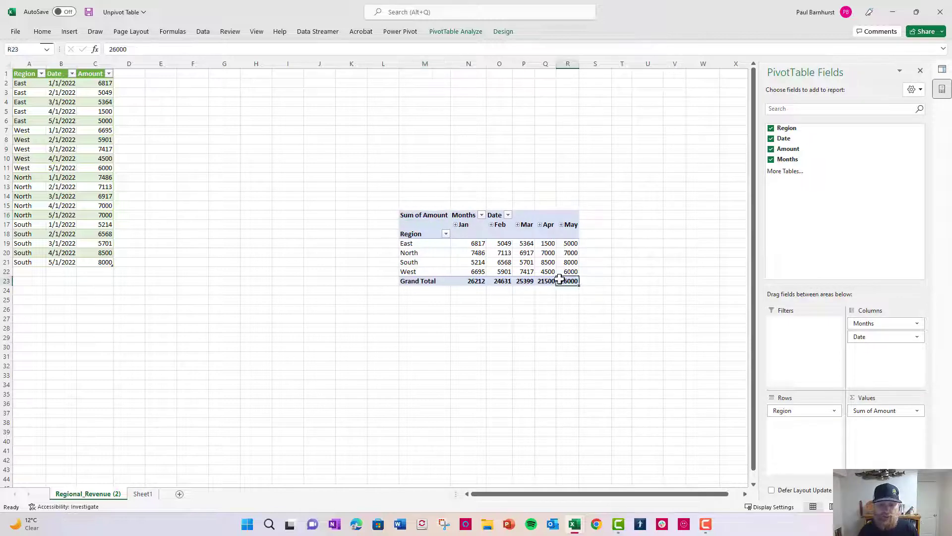
pyautogui.moveTo(560, 279); pyautogui.dragTo(421, 215)
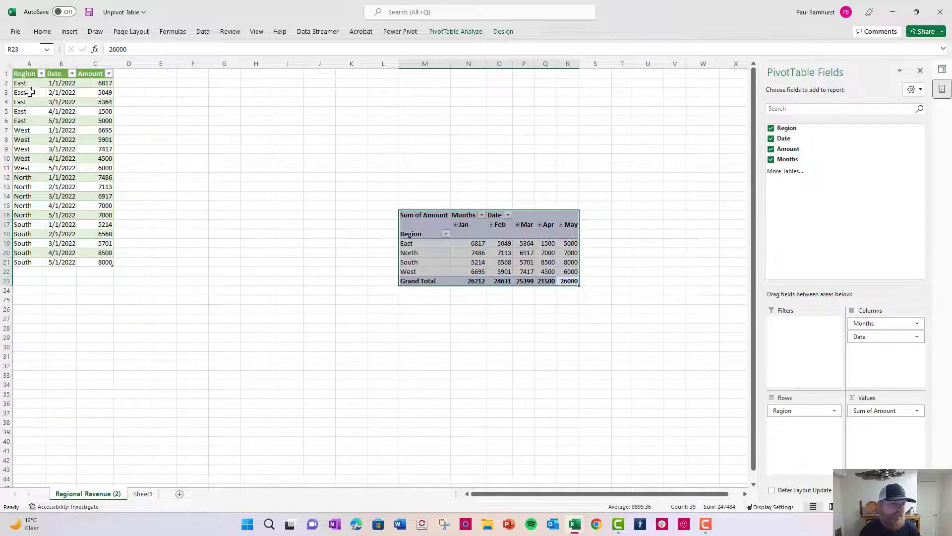
pyautogui.moveTo(16, 76); pyautogui.dragTo(66, 262)
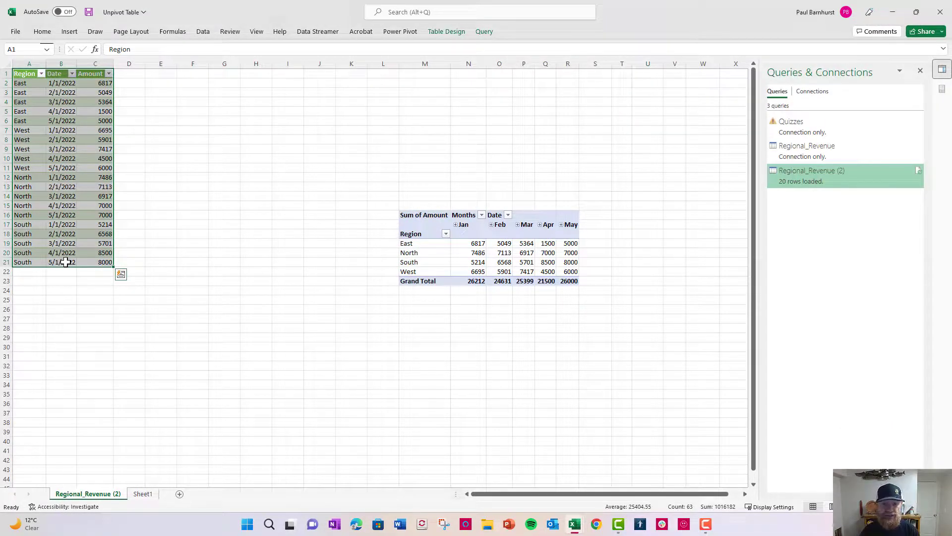
# Return to Sheet1 and select North's 3/1/2022 date in the long table.
pyautogui.click(141, 493)
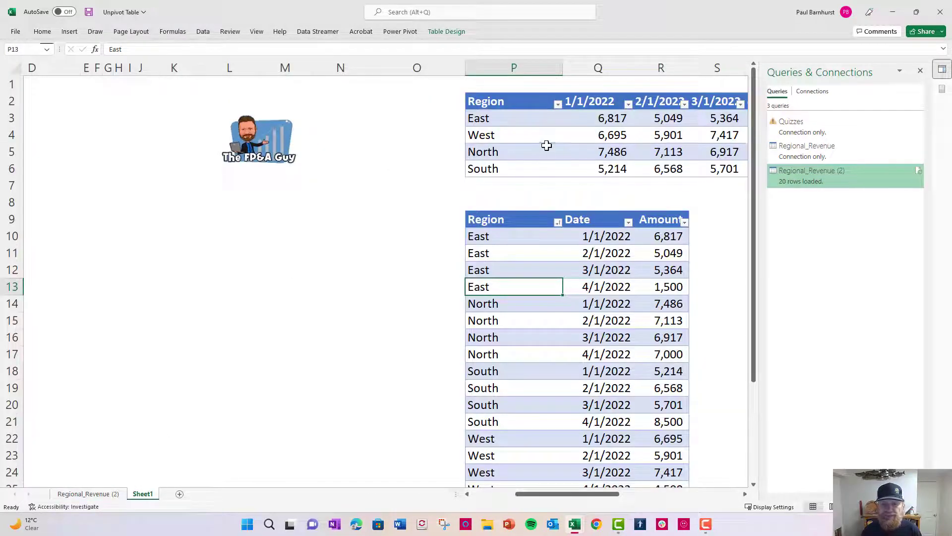
pyautogui.click(570, 341)
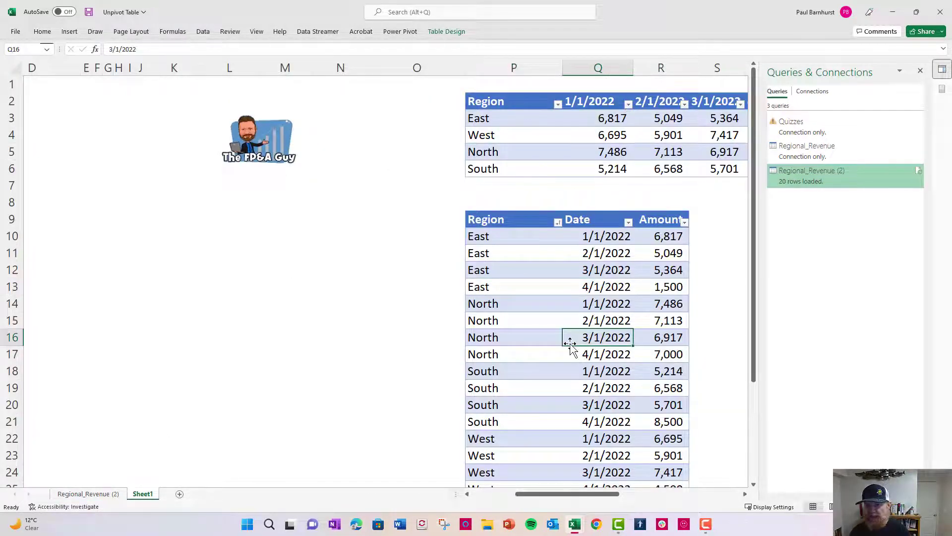